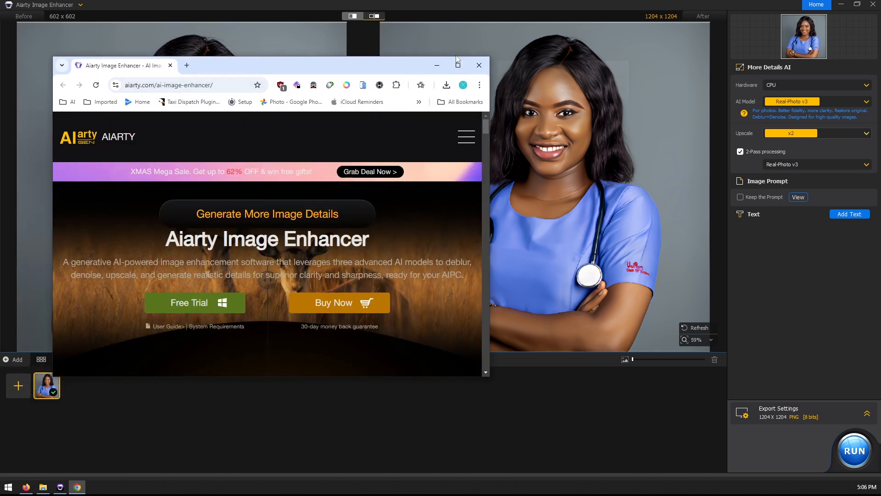
Maximize the browser window and open the Aiarty Image Enhancer system requirements page.
{"action": "left_click", "coordinate": [457, 61]}
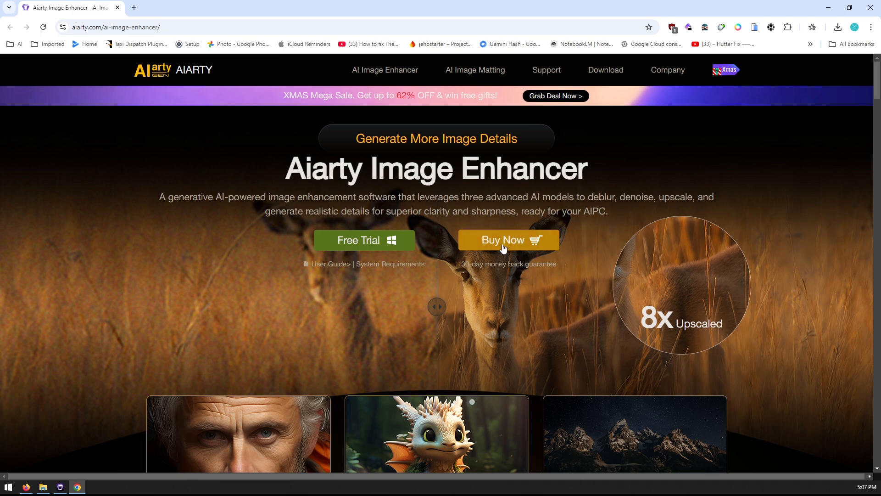
{"action": "scroll", "coordinate": [384, 293], "scroll_direction": "down", "scroll_amount": 1}
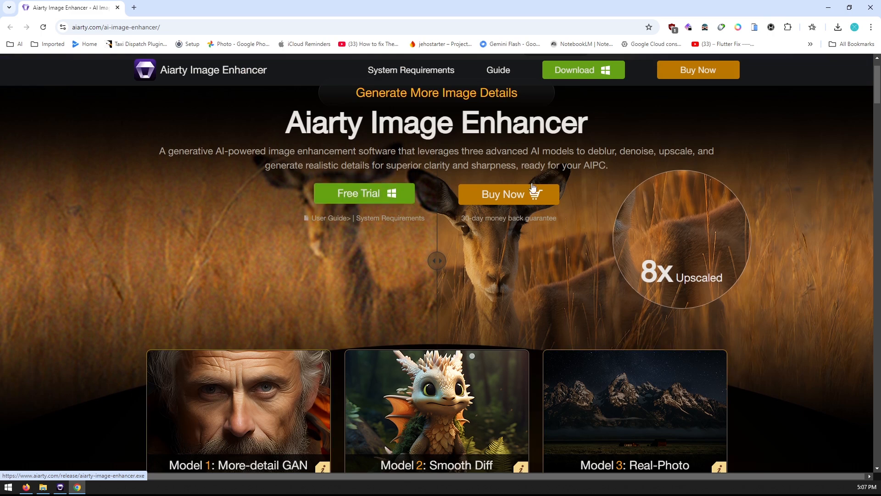
{"action": "left_click", "coordinate": [383, 219]}
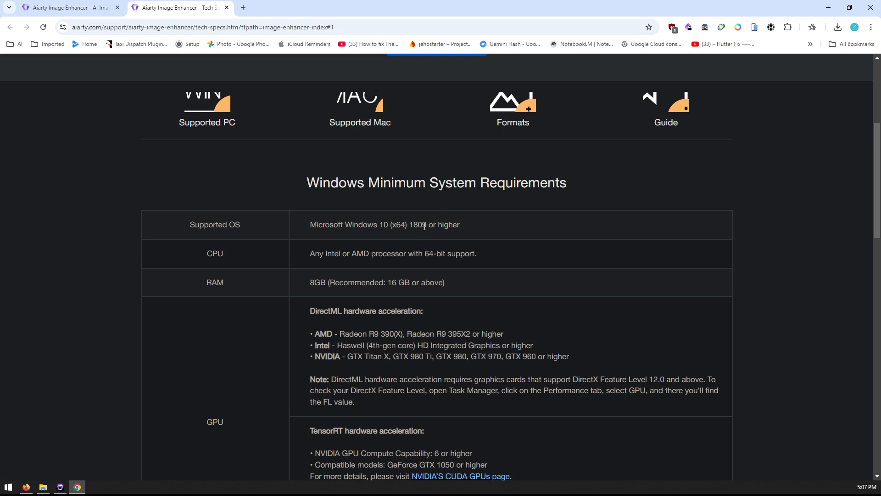
Examine the Windows minimum system requirements, highlighting the supported OS version and the AMD graphics card entry.
{"action": "left_click_drag", "start_coordinate": [427, 225], "coordinate": [416, 226]}
{"action": "scroll", "coordinate": [287, 329], "scroll_direction": "down", "scroll_amount": 2}
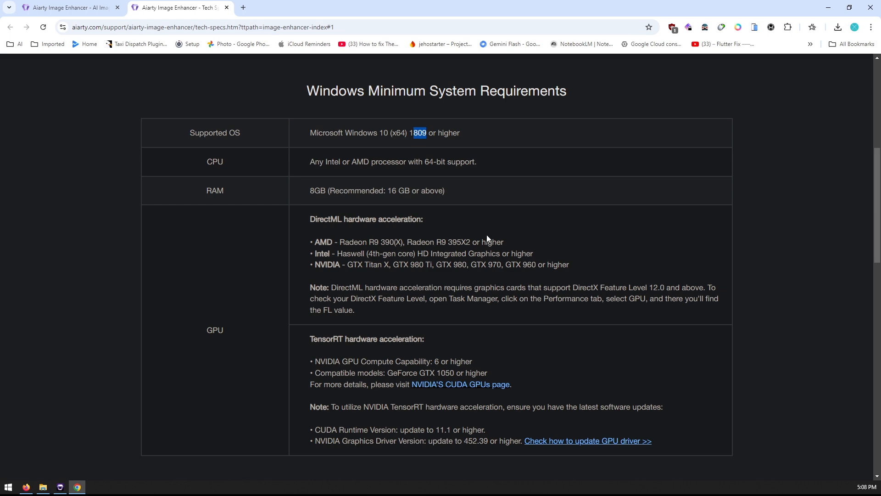
{"action": "left_click", "coordinate": [330, 245]}
{"action": "left_click_drag", "start_coordinate": [462, 242], "coordinate": [311, 232]}
{"action": "scroll", "coordinate": [276, 312], "scroll_direction": "down", "scroll_amount": 3}
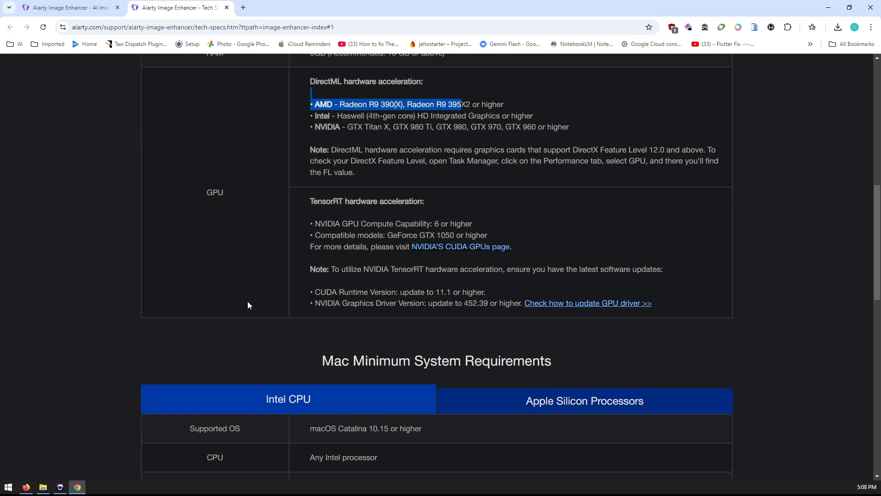
Read through the Mac minimum system requirements and the supported input and output formats, returning to the start of the page.
{"action": "scroll", "coordinate": [248, 302], "scroll_direction": "down", "scroll_amount": 4}
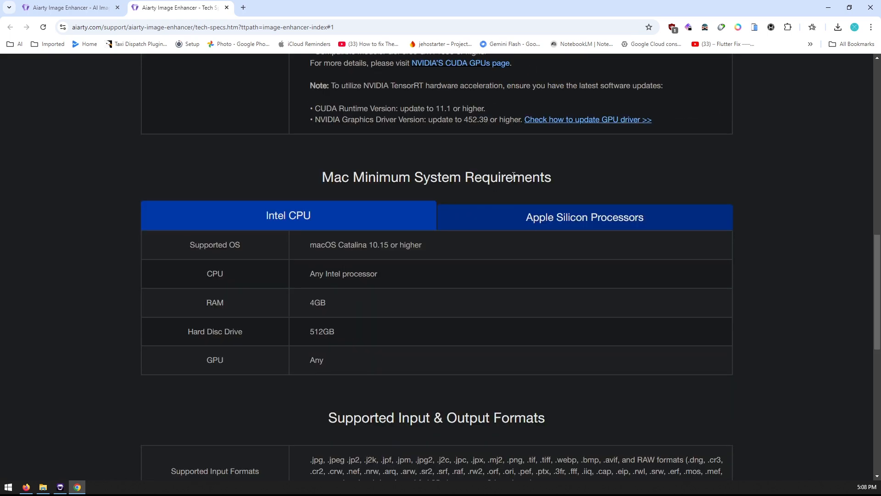
{"action": "scroll", "coordinate": [436, 321], "scroll_direction": "down", "scroll_amount": 4}
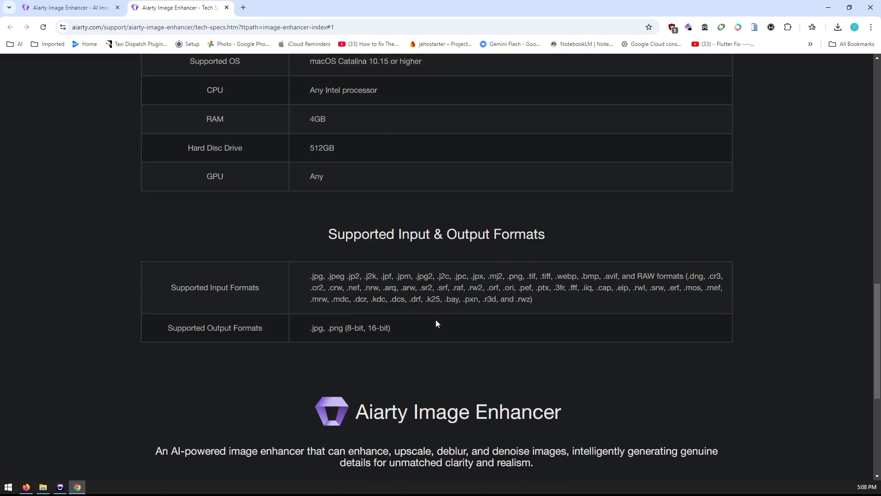
{"action": "scroll", "coordinate": [435, 323], "scroll_direction": "down", "scroll_amount": 4}
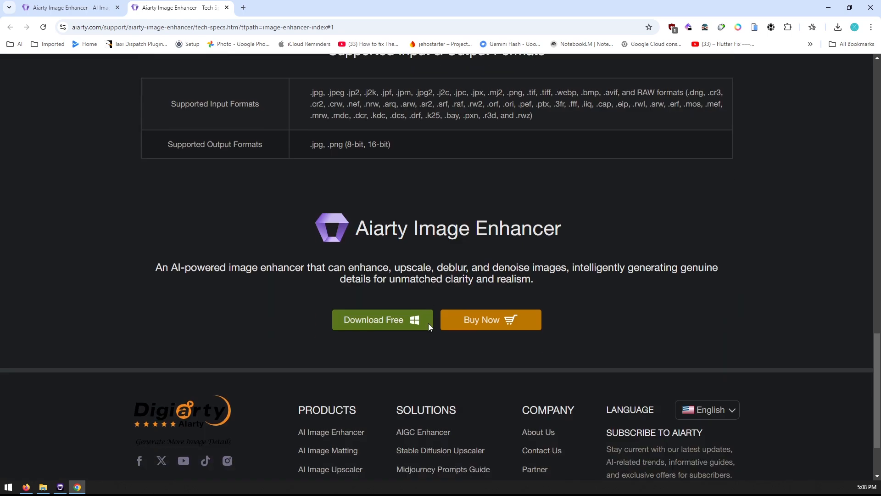
{"action": "scroll", "coordinate": [428, 322], "scroll_direction": "up", "scroll_amount": 5}
{"action": "scroll", "coordinate": [428, 322], "scroll_direction": "down", "scroll_amount": 5}
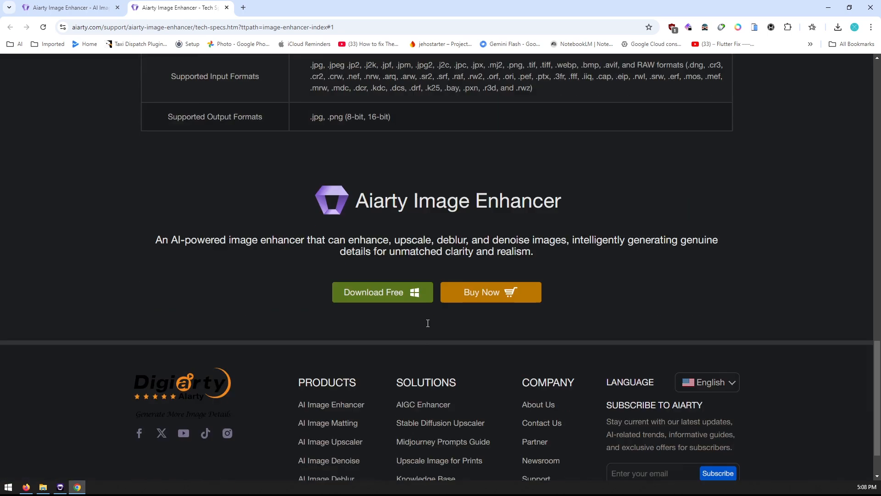
{"action": "scroll", "coordinate": [427, 323], "scroll_direction": "up", "scroll_amount": 20}
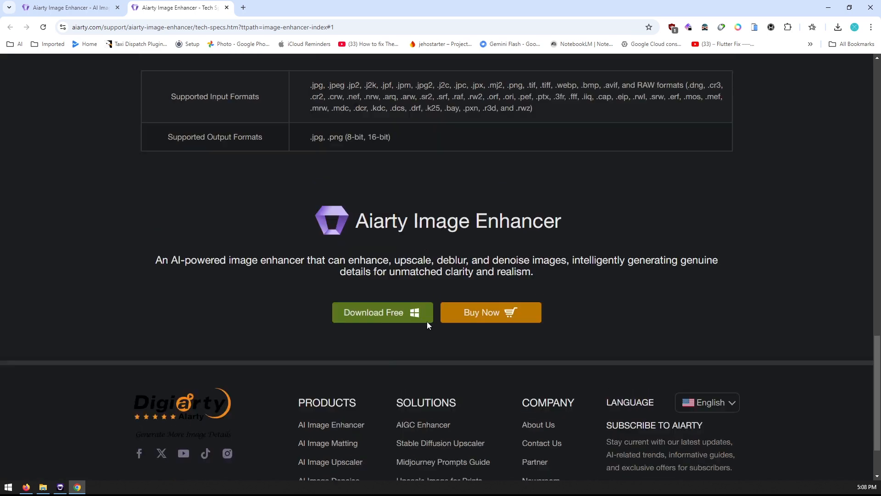
{"action": "scroll", "coordinate": [430, 324], "scroll_direction": "up", "scroll_amount": 1}
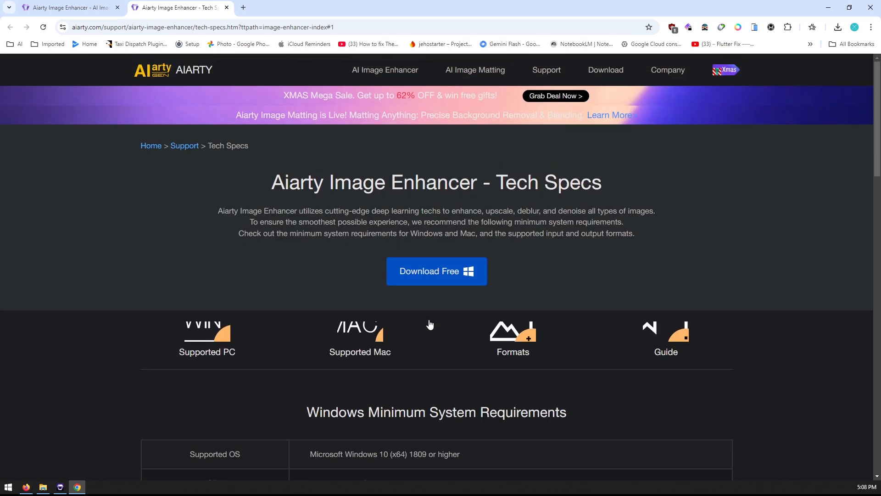
Return to the Aiarty Image Enhancer product page and reveal the settings preview of the More-detail GAN model.
{"action": "left_click", "coordinate": [353, 73]}
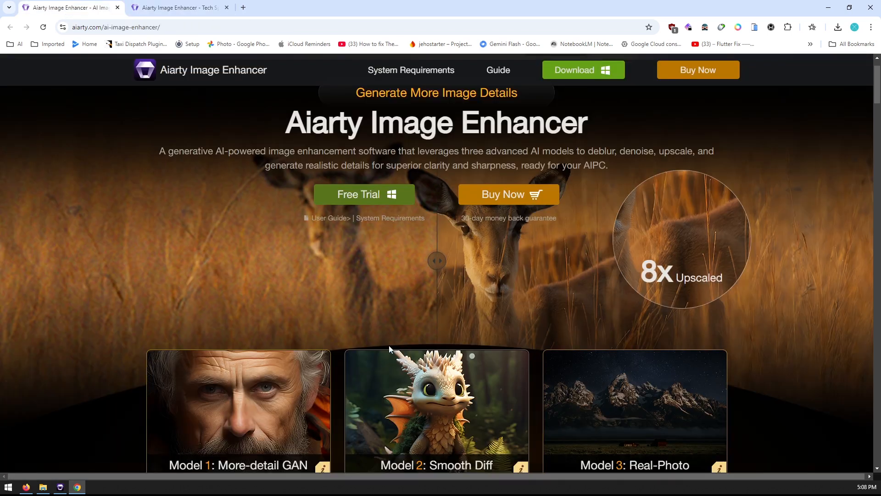
{"action": "scroll", "coordinate": [389, 345], "scroll_direction": "down", "scroll_amount": 3}
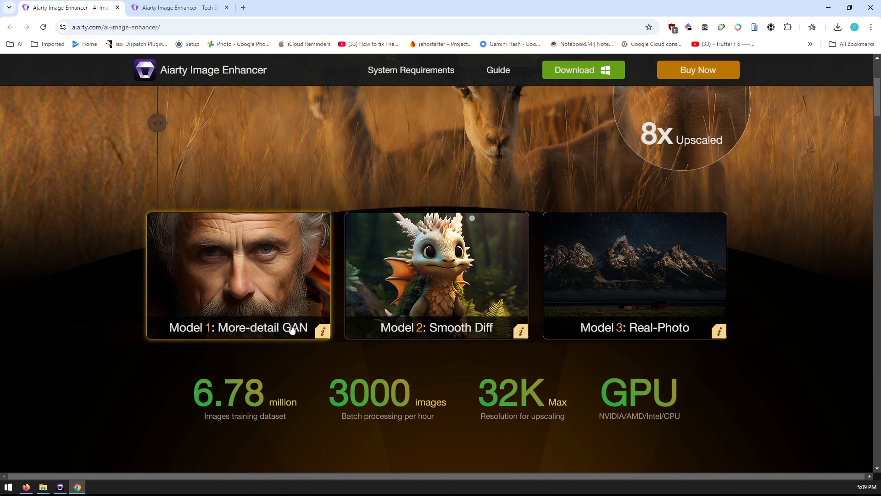
{"action": "left_click", "coordinate": [323, 331]}
{"action": "mouse_move", "coordinate": [198, 236]}
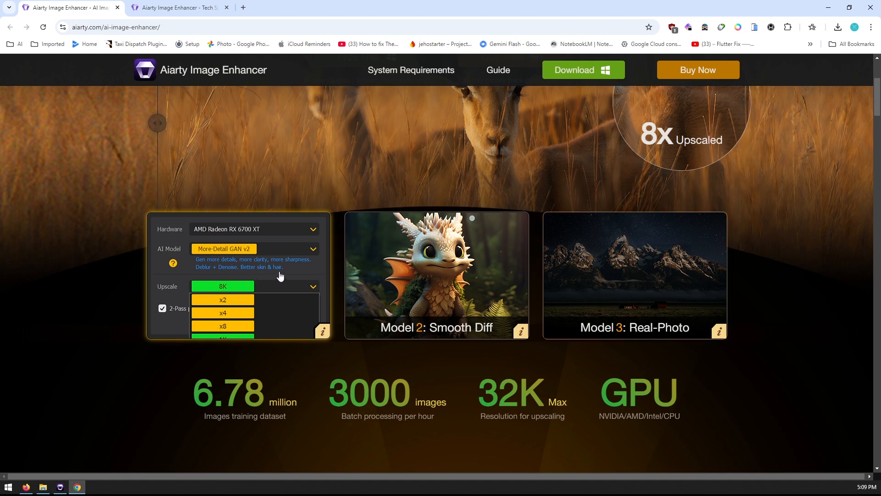
Compare the settings previews on the Smooth Diff, More-detail GAN and Real-Photo model cards.
{"action": "scroll", "coordinate": [192, 298], "scroll_direction": "down", "scroll_amount": 1}
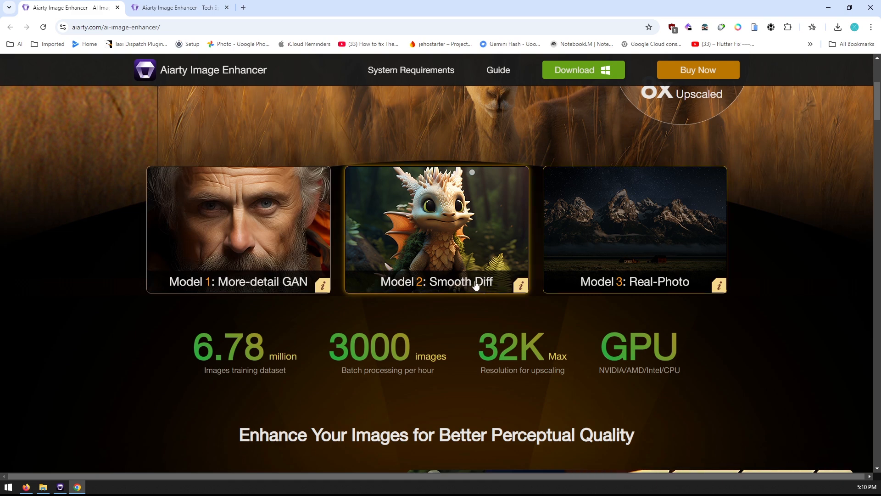
{"action": "left_click", "coordinate": [504, 281]}
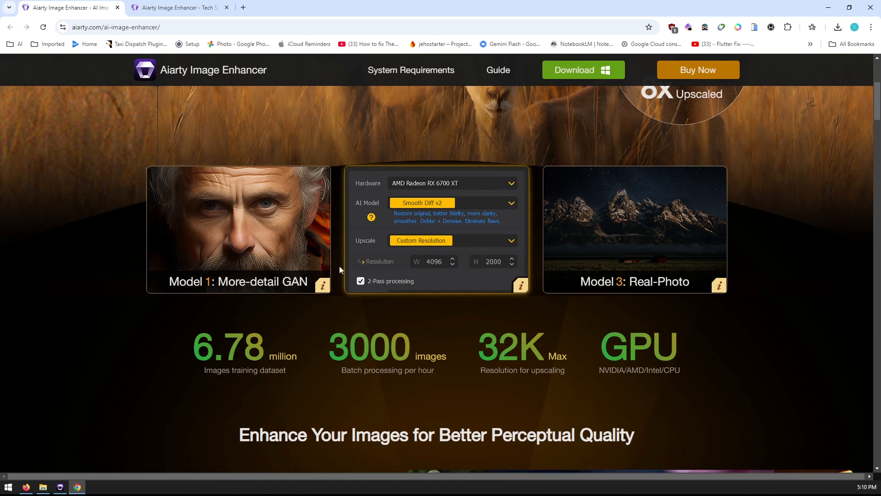
{"action": "left_click", "coordinate": [277, 240]}
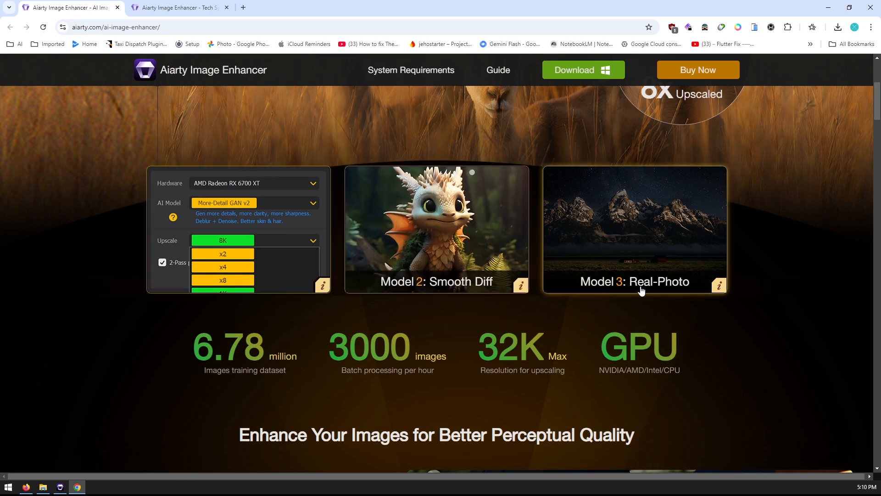
{"action": "left_click", "coordinate": [667, 249]}
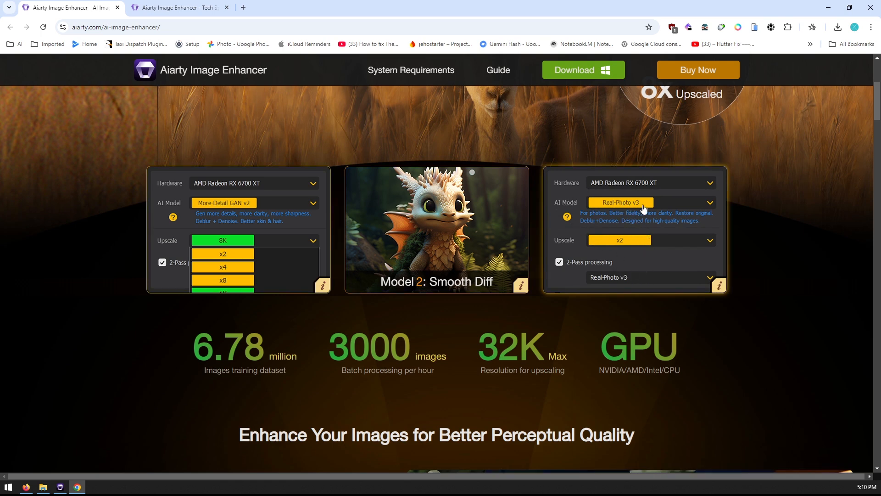
{"action": "mouse_move", "coordinate": [490, 252]}
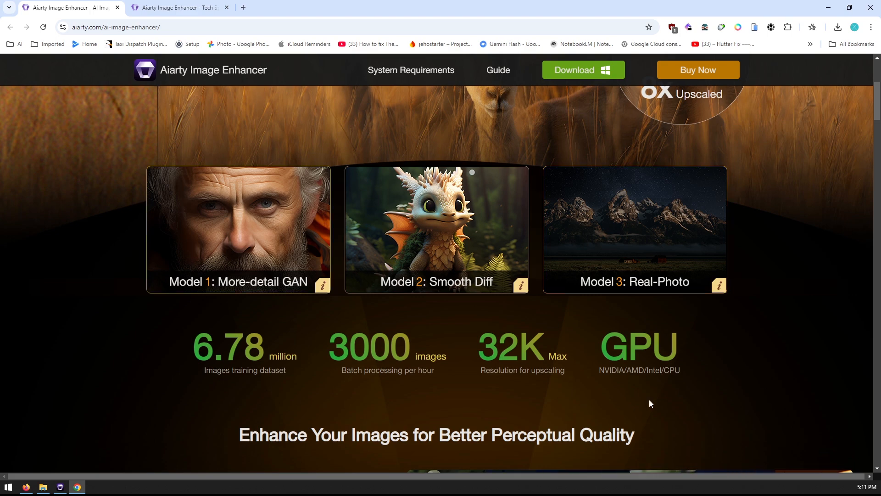
Examine the Deblur section and its before/after samples for pixelated, JPEG artifact and fuzzy images.
{"action": "scroll", "coordinate": [626, 409], "scroll_direction": "down", "scroll_amount": 4}
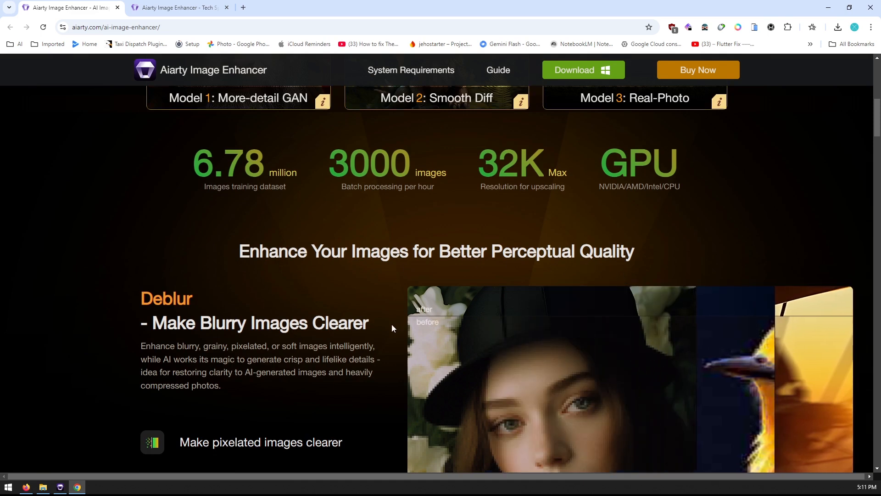
{"action": "scroll", "coordinate": [393, 324], "scroll_direction": "down", "scroll_amount": 3}
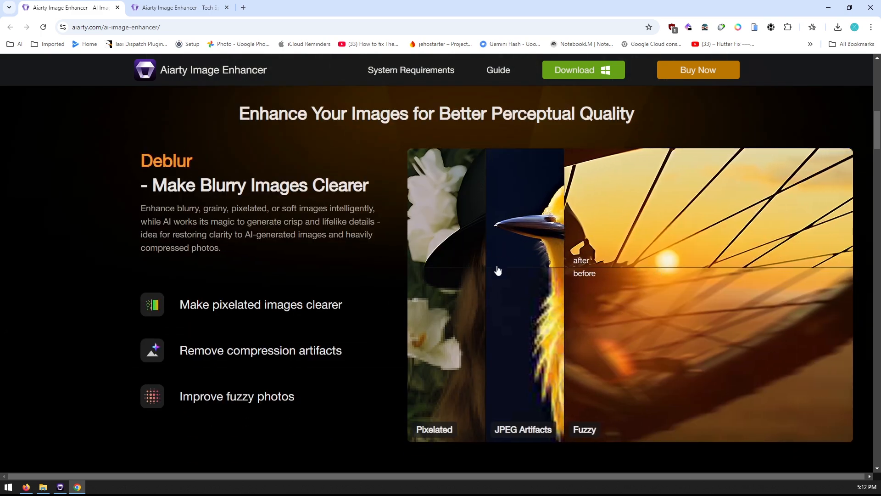
{"action": "left_click_drag", "start_coordinate": [490, 320], "coordinate": [495, 257]}
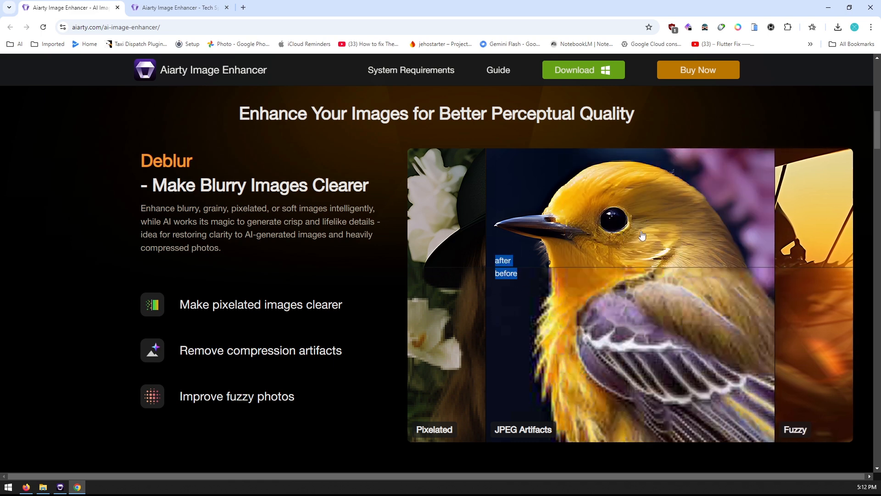
{"action": "scroll", "coordinate": [211, 302], "scroll_direction": "down", "scroll_amount": 2}
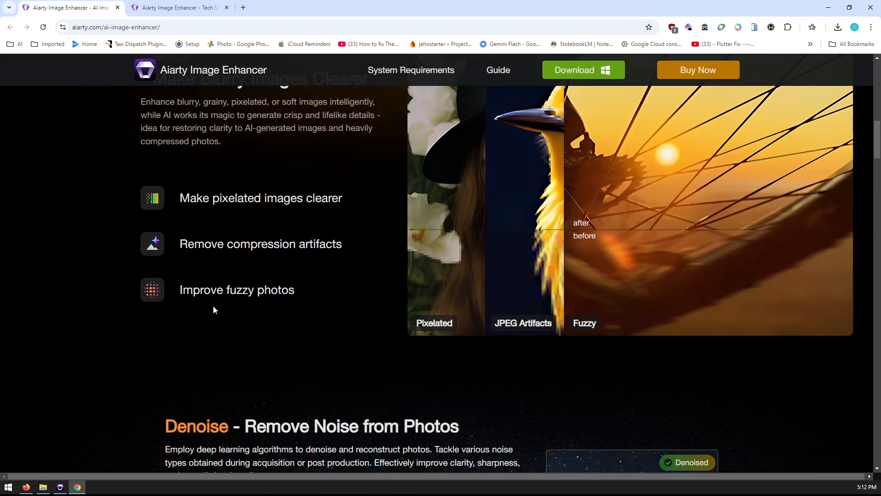
Review the Denoise section with its samples for high ISO, low light, compression and hardware problems.
{"action": "scroll", "coordinate": [213, 309], "scroll_direction": "down", "scroll_amount": 12}
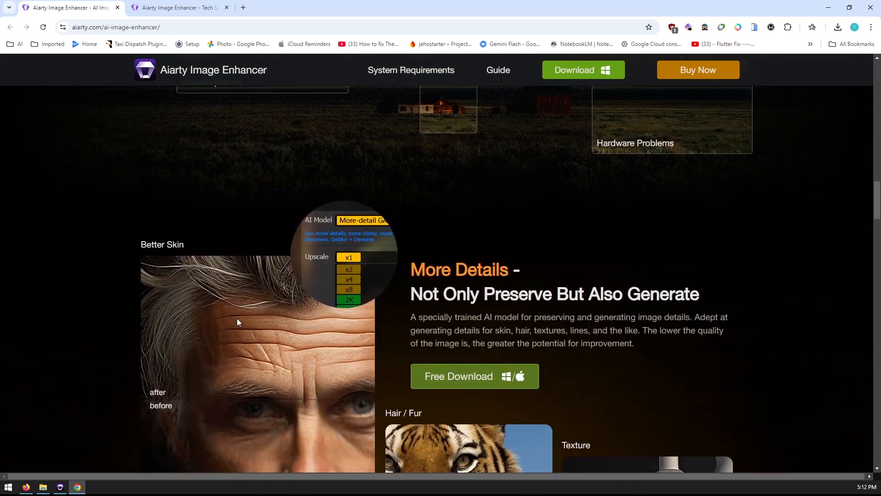
{"action": "scroll", "coordinate": [239, 318], "scroll_direction": "up", "scroll_amount": 5}
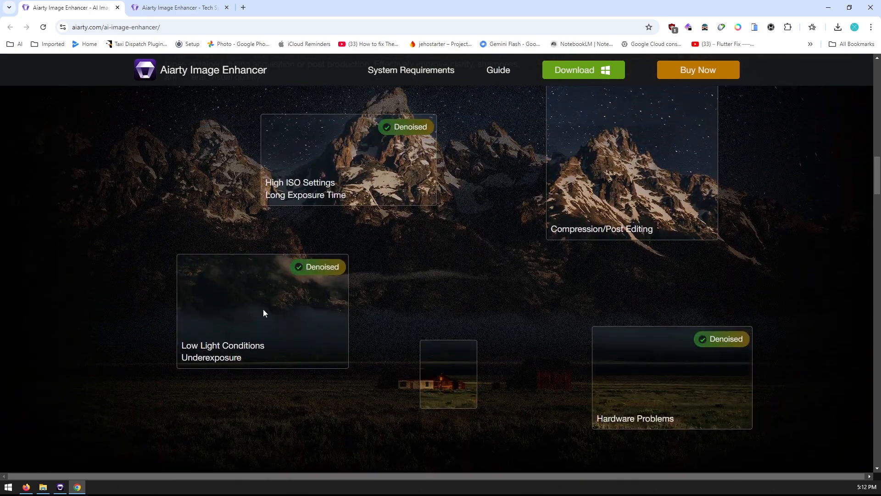
{"action": "scroll", "coordinate": [263, 313], "scroll_direction": "up", "scroll_amount": 3}
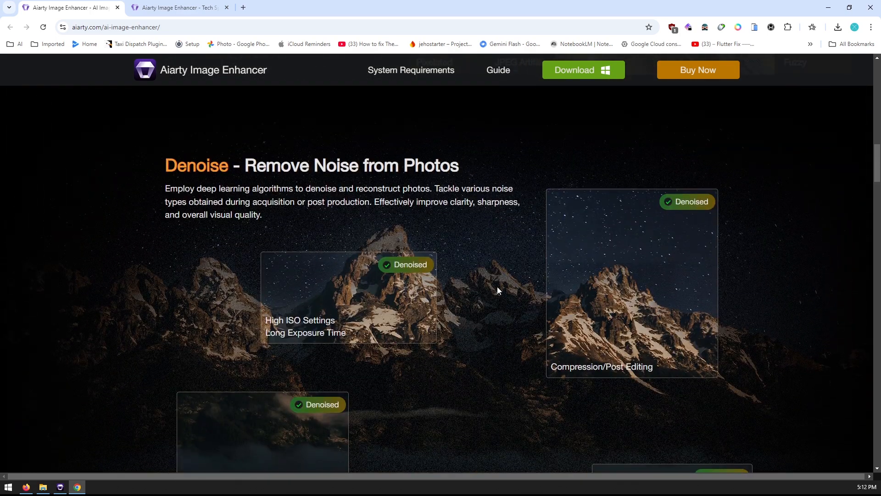
{"action": "scroll", "coordinate": [455, 302], "scroll_direction": "down", "scroll_amount": 8}
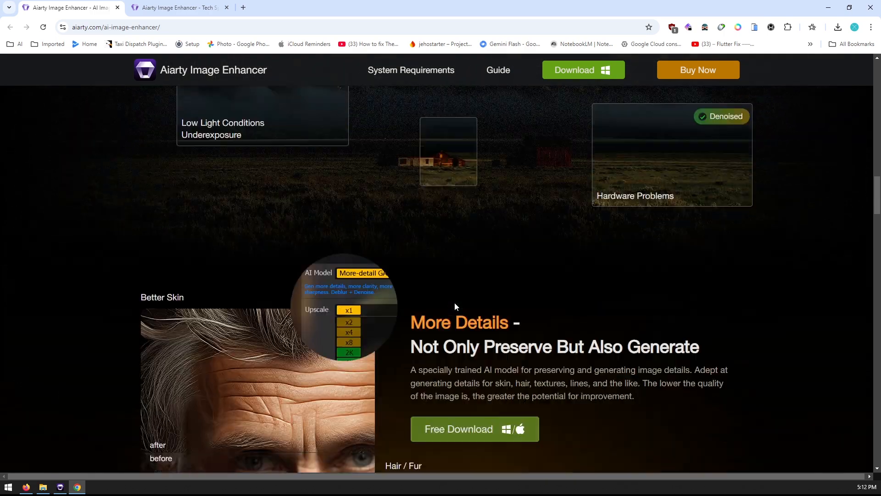
Move the before/after divider on the low-resolution dragon sample in the Sharpen section to show more of the sharpened image.
{"action": "scroll", "coordinate": [454, 302], "scroll_direction": "down", "scroll_amount": 7}
{"action": "scroll", "coordinate": [461, 360], "scroll_direction": "down", "scroll_amount": 7}
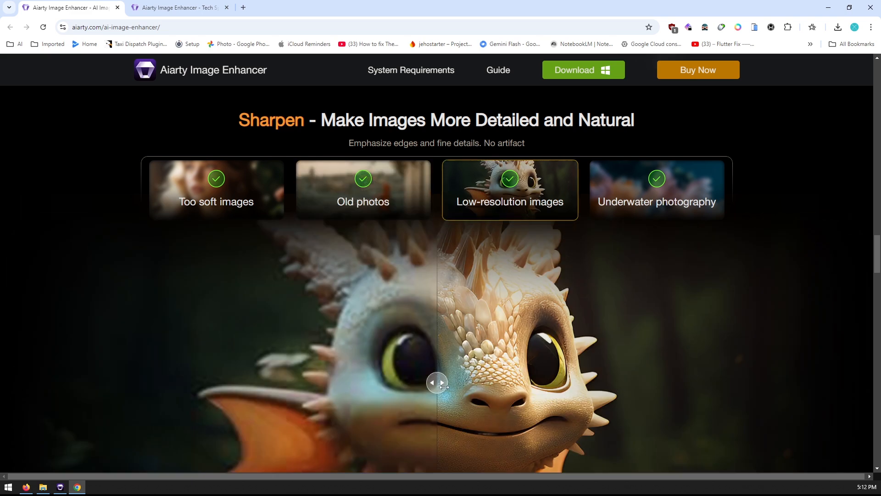
{"action": "left_click_drag", "start_coordinate": [444, 387], "coordinate": [336, 382]}
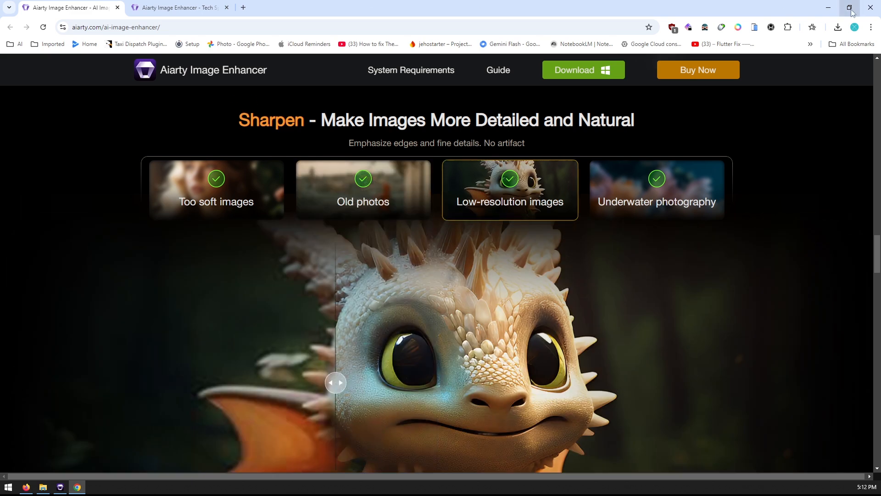
Switch to the Aiarty Image Enhancer application and check which processing hardware options are available.
{"action": "left_click", "coordinate": [828, 8]}
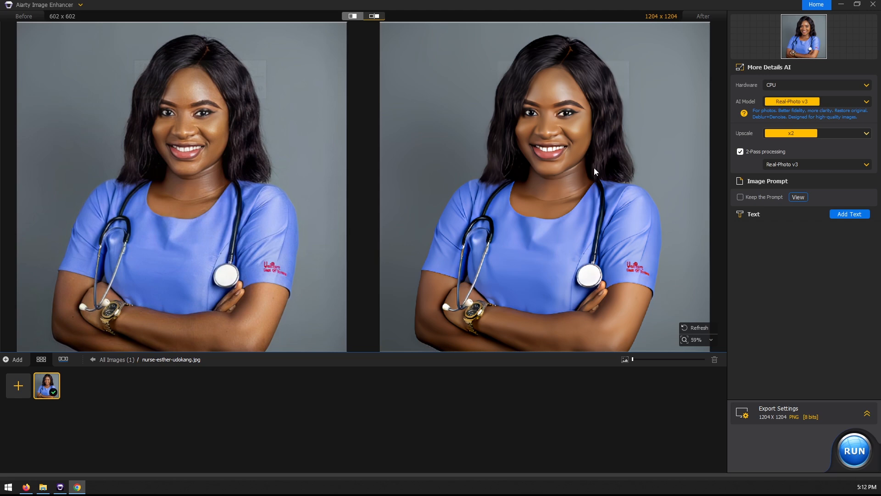
{"action": "left_click", "coordinate": [849, 85]}
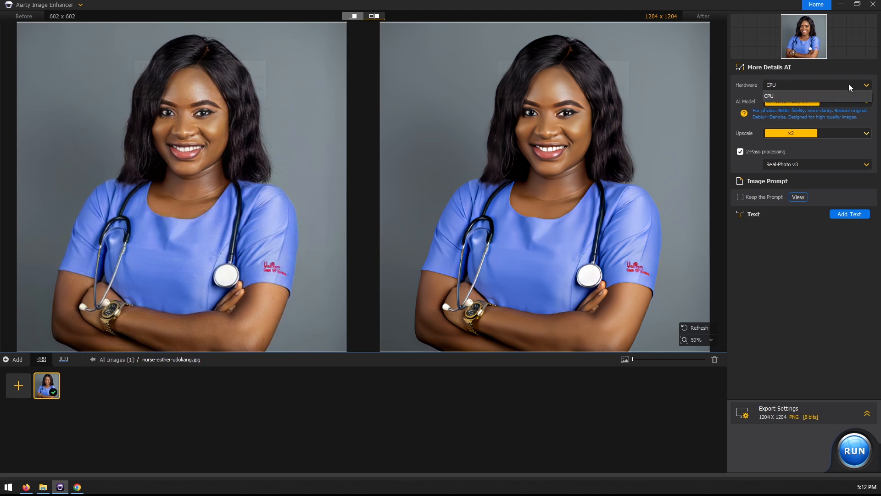
{"action": "left_click", "coordinate": [850, 84]}
{"action": "left_click", "coordinate": [854, 83]}
{"action": "left_click", "coordinate": [810, 85]}
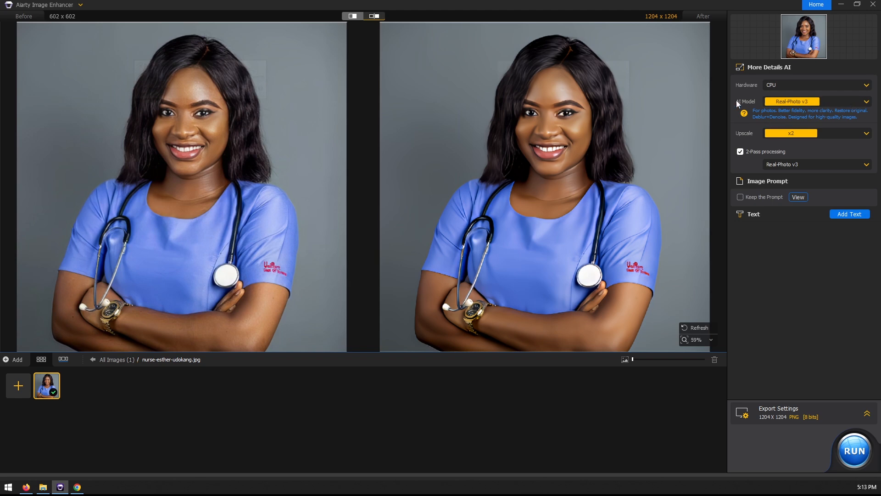
Check which AI models and upscale factors are available for enhancing the nurse portrait.
{"action": "left_click", "coordinate": [848, 104]}
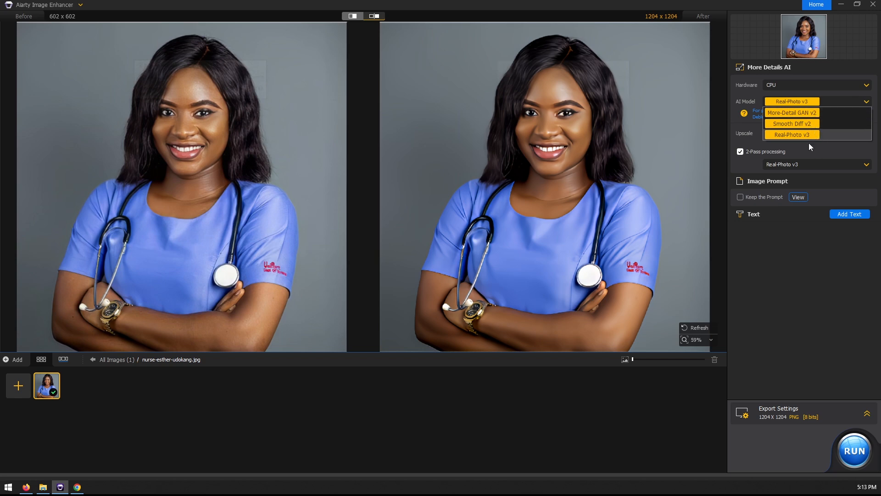
{"action": "left_click", "coordinate": [798, 253]}
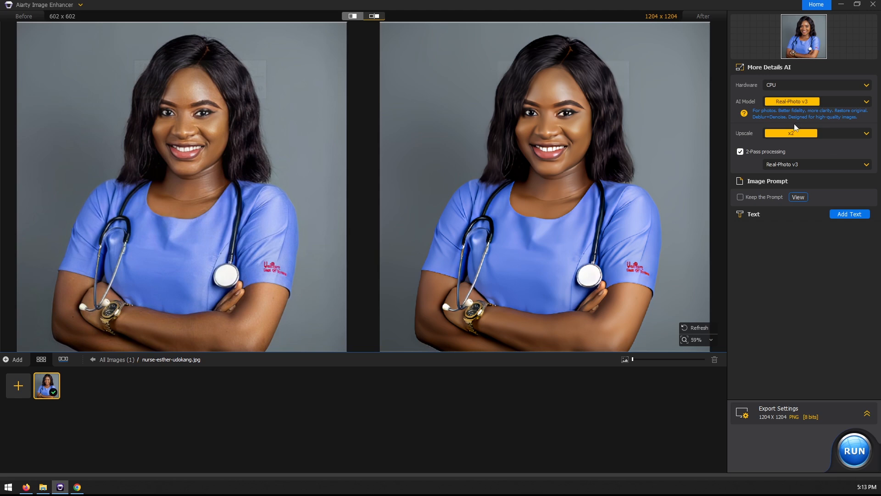
{"action": "left_click", "coordinate": [847, 136]}
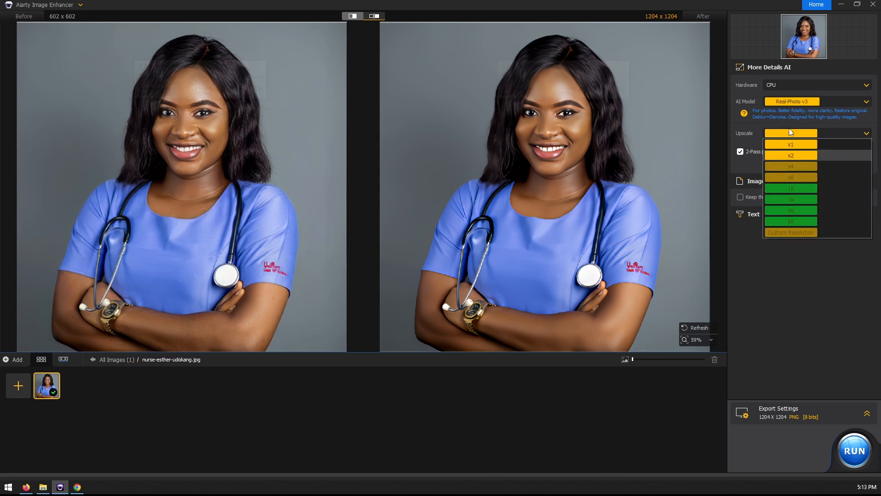
{"action": "left_click", "coordinate": [762, 326]}
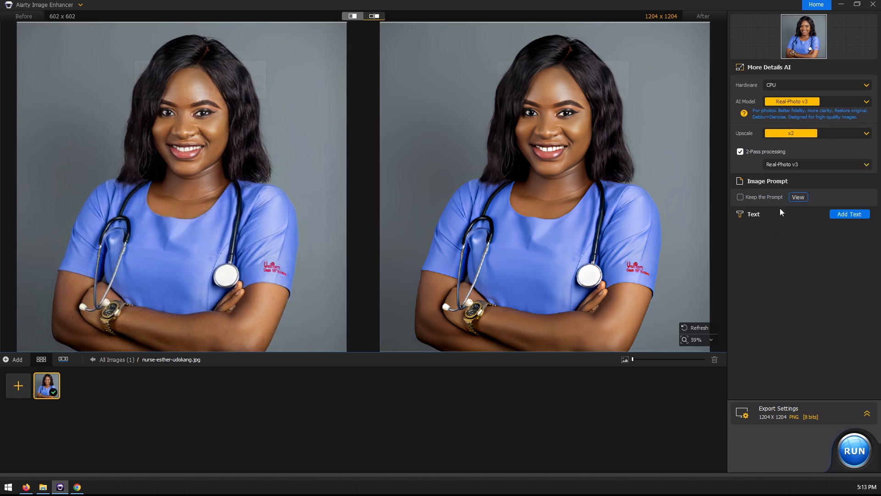
Add a text overlay to the enhanced portrait and replace its placeholder wording with the nurse's title and first name.
{"action": "left_click", "coordinate": [837, 215]}
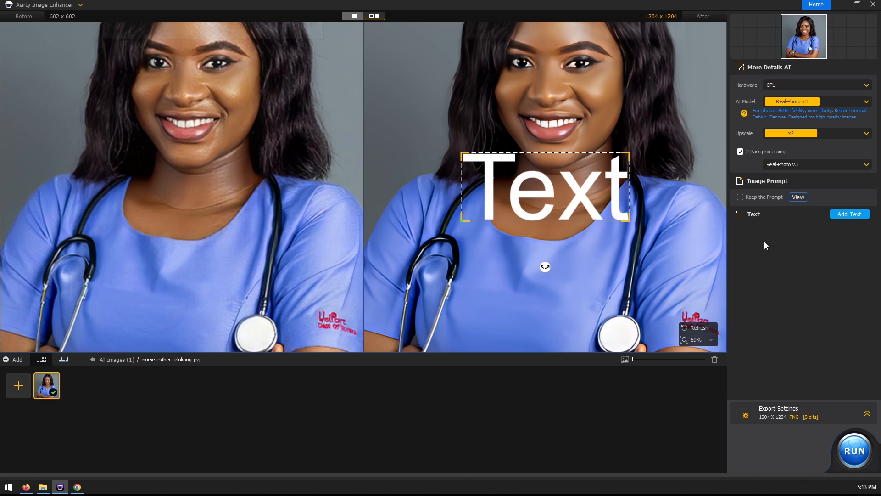
{"action": "left_click", "coordinate": [849, 216]}
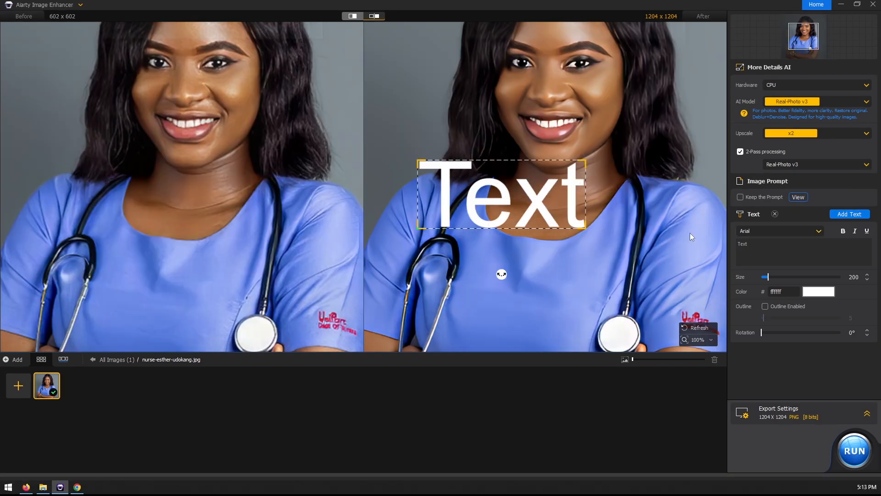
{"action": "scroll", "coordinate": [531, 192], "scroll_direction": "down", "scroll_amount": 4}
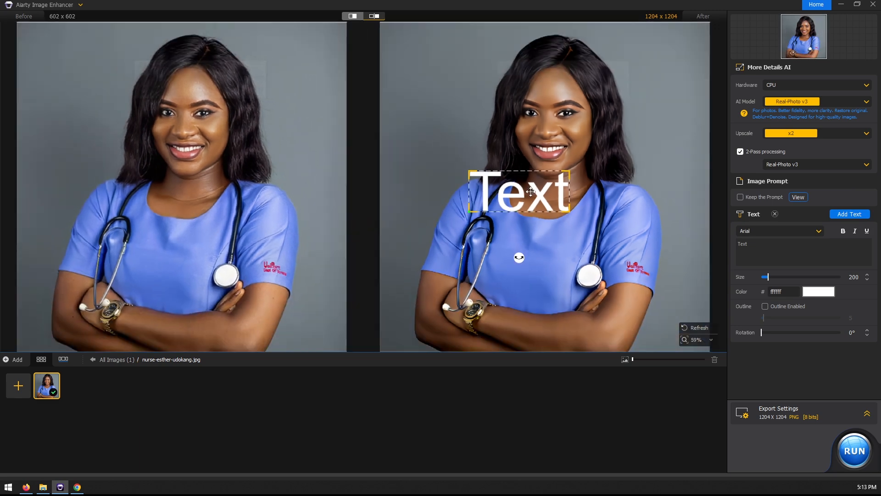
{"action": "scroll", "coordinate": [532, 202], "scroll_direction": "up", "scroll_amount": 4}
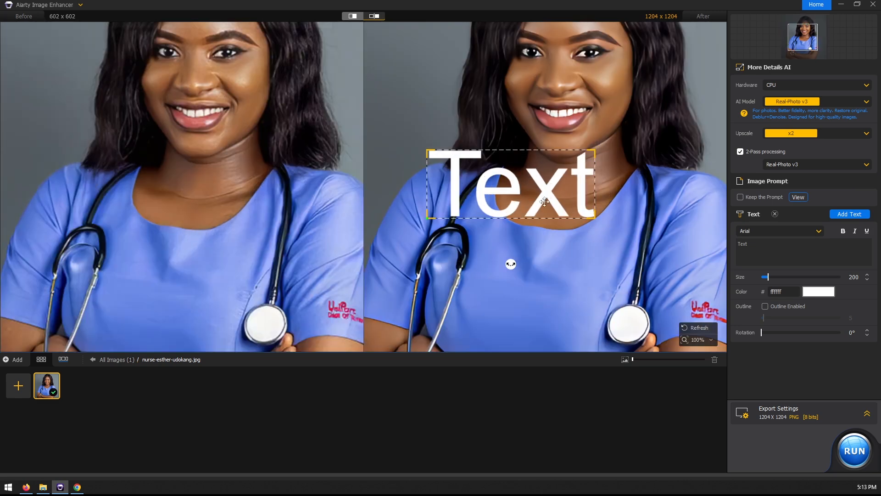
{"action": "double_click", "coordinate": [758, 245]}
{"action": "type", "text": "M"}
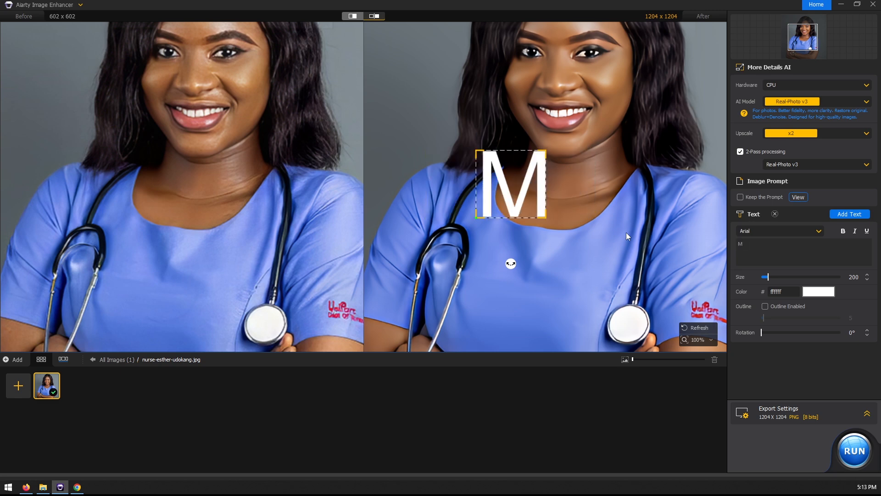
{"action": "key", "text": "BackSpace"}
{"action": "type", "text": "Nue"}
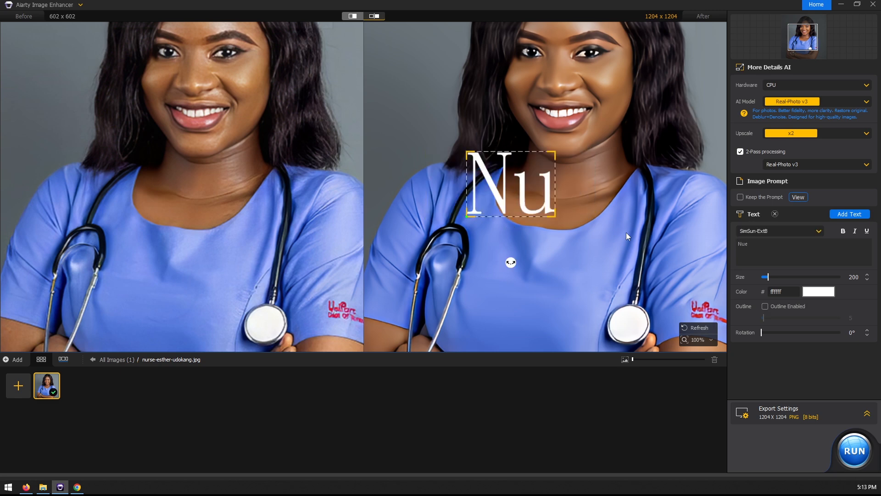
{"action": "key", "text": "BackSpace"}
{"action": "type", "text": "rs"}
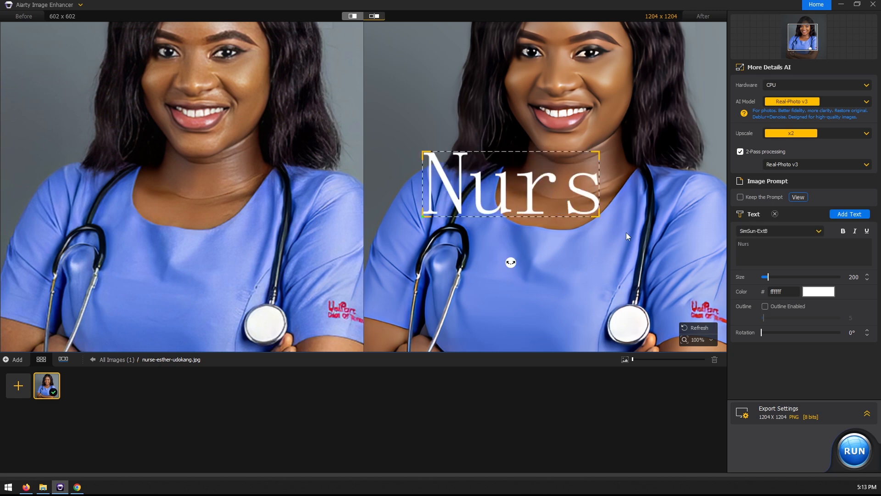
{"action": "type", "text": "e Esther"}
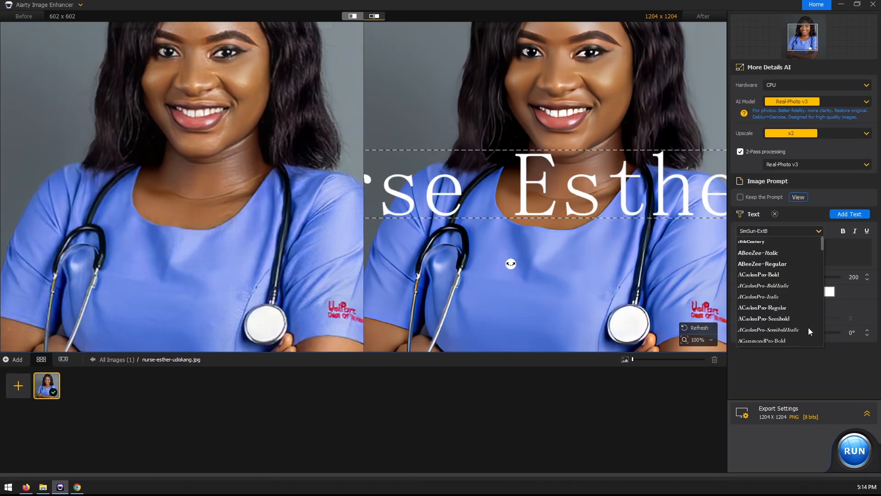
Set the text overlay's font to Shining Glory Regular.
{"action": "left_click", "coordinate": [811, 233]}
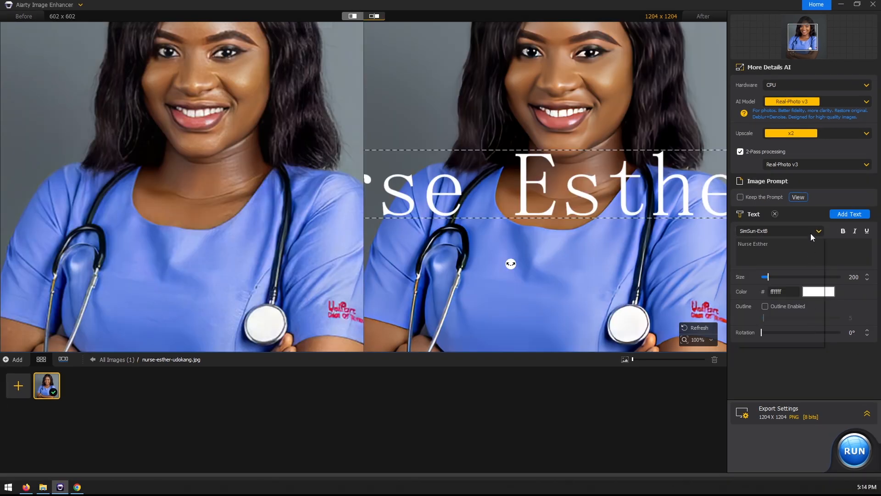
{"action": "left_click", "coordinate": [814, 233]}
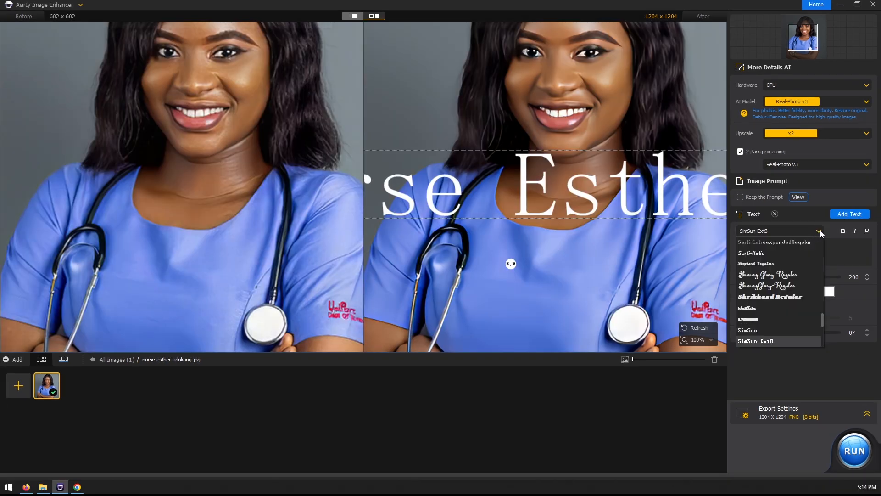
{"action": "left_click", "coordinate": [782, 274]}
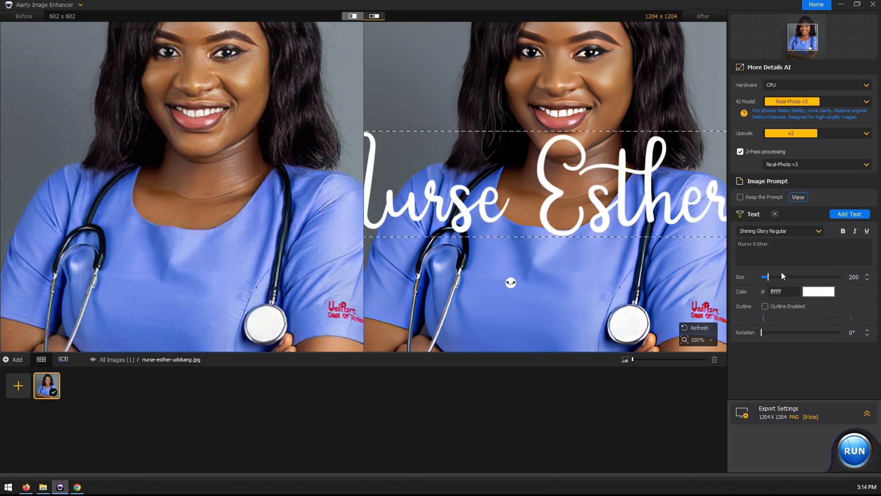
Shrink the text overlay to size 26 in the portrait's lower-right corner and remove the overlay again.
{"action": "scroll", "coordinate": [574, 98], "scroll_direction": "down", "scroll_amount": 5}
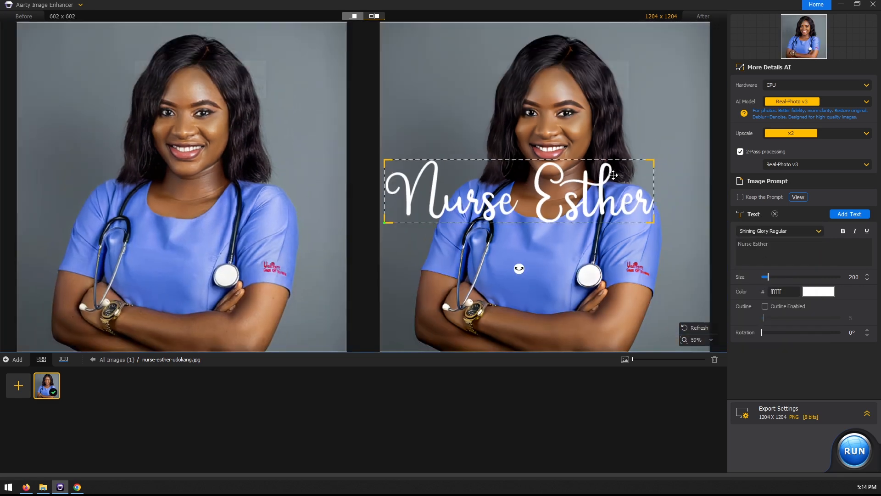
{"action": "left_click_drag", "start_coordinate": [654, 161], "coordinate": [666, 333]}
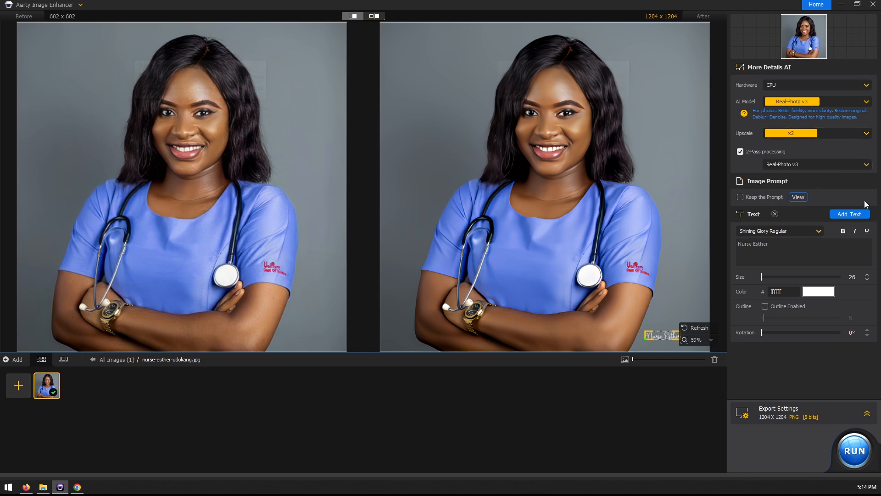
{"action": "left_click", "coordinate": [775, 214]}
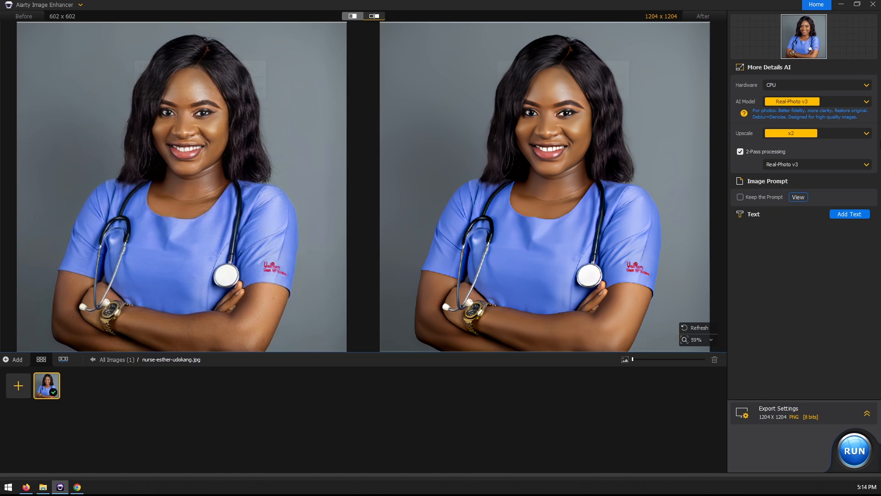
Check which models are offered for 2-pass processing and which upscale factors and resolutions are listed.
{"action": "left_click", "coordinate": [854, 164]}
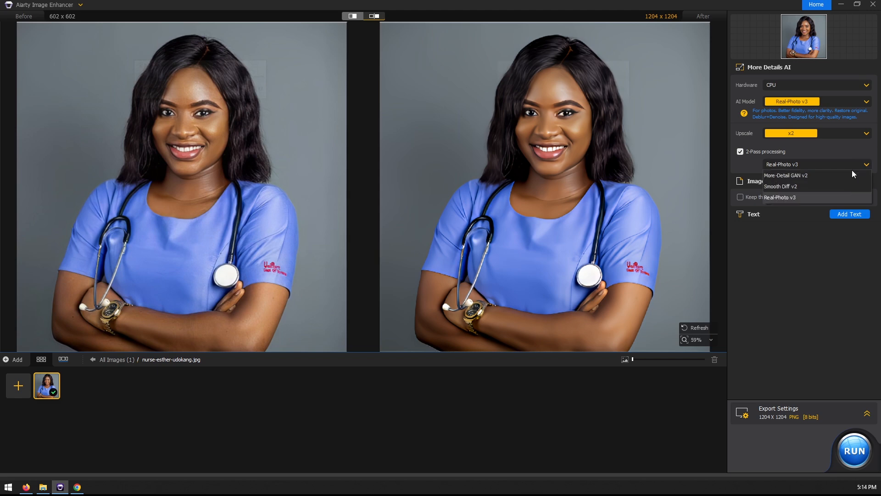
{"action": "left_click", "coordinate": [832, 196]}
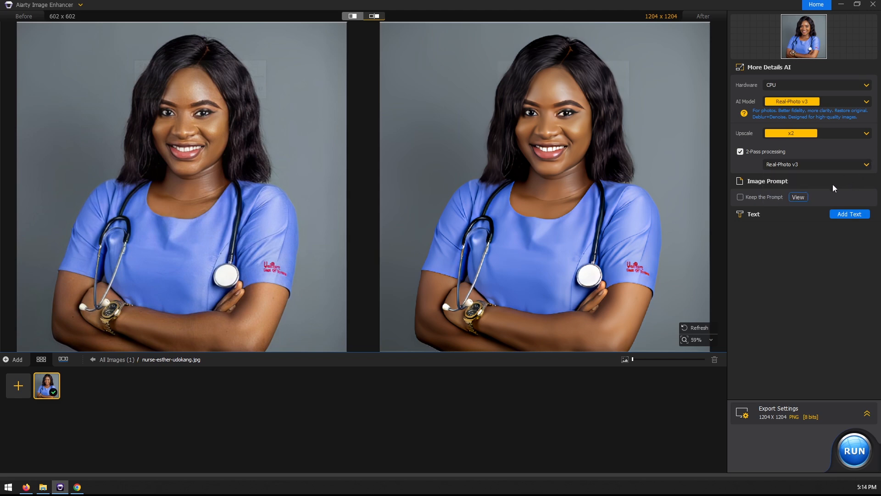
{"action": "left_click", "coordinate": [867, 133]}
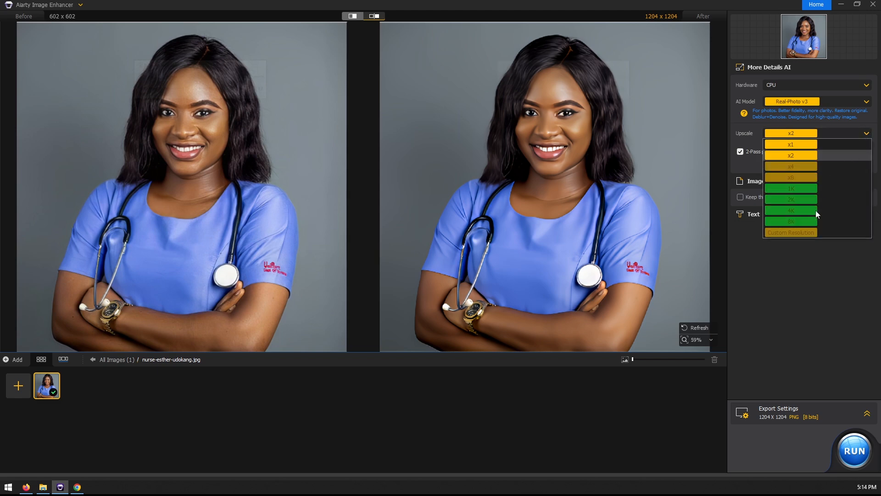
{"action": "left_click", "coordinate": [800, 202]}
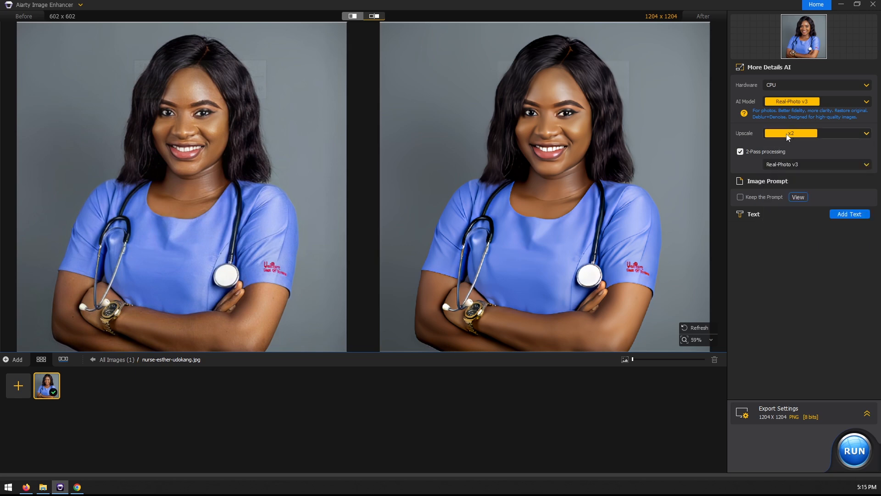
{"action": "left_click", "coordinate": [827, 133]}
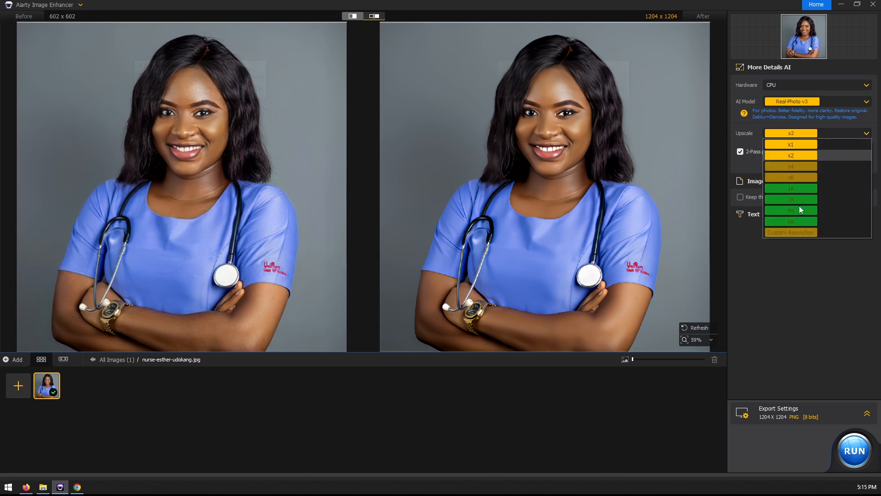
{"action": "left_click", "coordinate": [800, 313]}
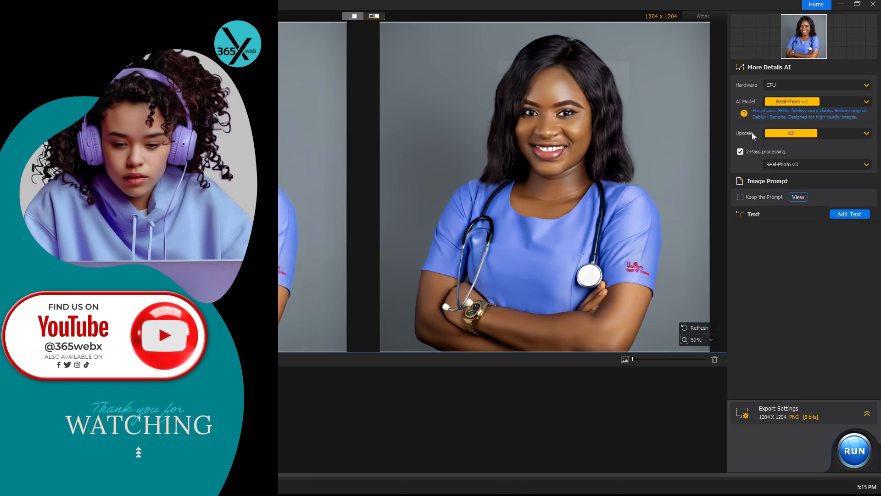
{"action": "left_click", "coordinate": [819, 133]}
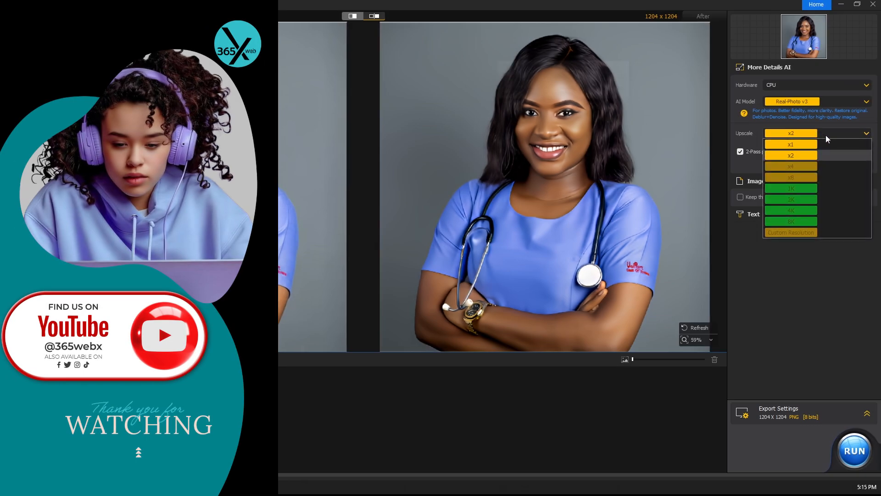
{"action": "left_click", "coordinate": [773, 153]}
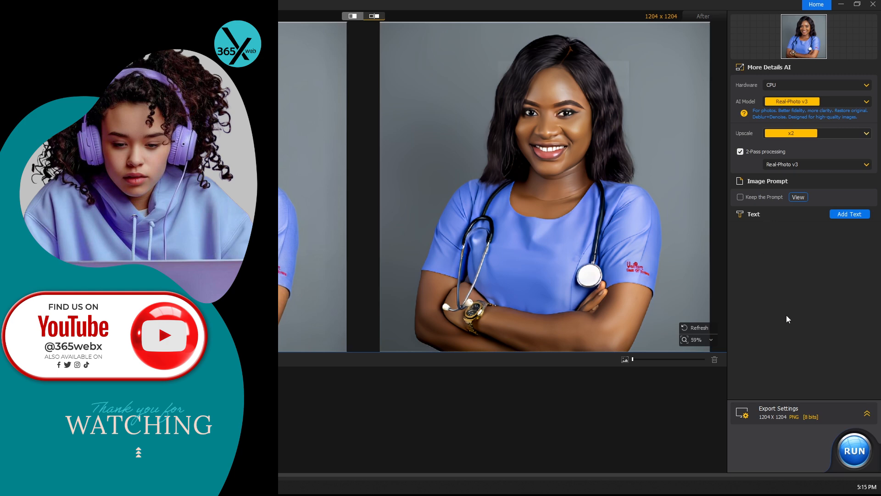
Run the x2 Real-Photo v3 enhancement with 2-pass processing and inspect the exported portrait in an enlarged preview of the output folder.
{"action": "left_click", "coordinate": [854, 450]}
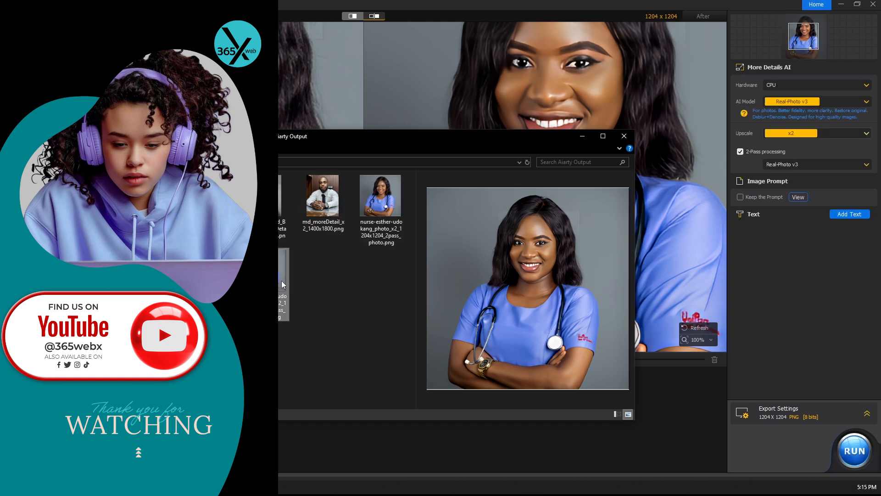
{"action": "left_click", "coordinate": [603, 136]}
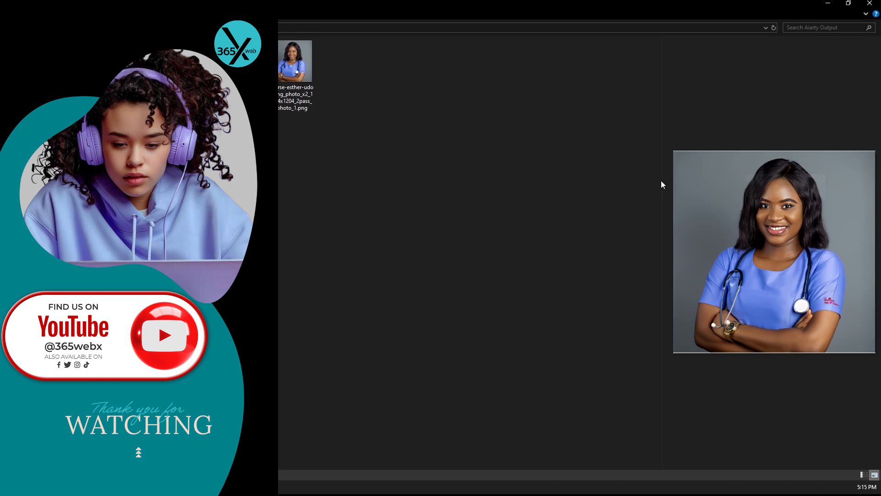
{"action": "left_click_drag", "start_coordinate": [661, 183], "coordinate": [279, 183]}
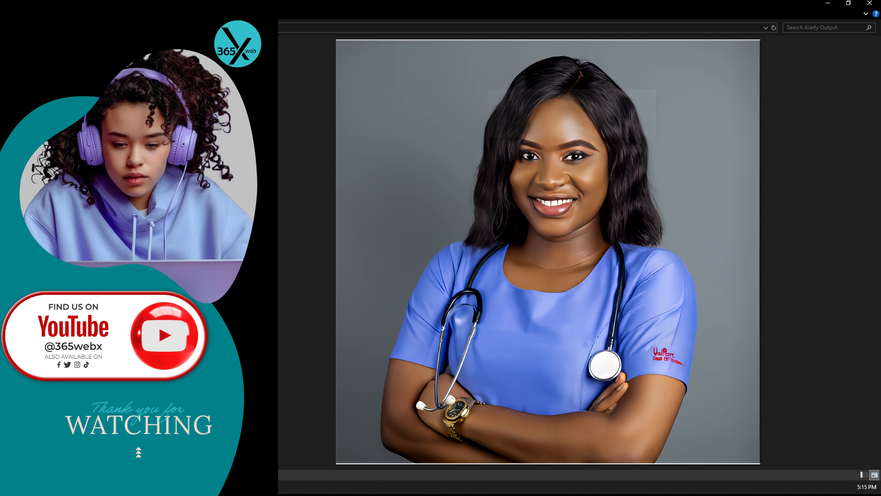
{"action": "left_click_drag", "start_coordinate": [279, 246], "coordinate": [279, 225]}
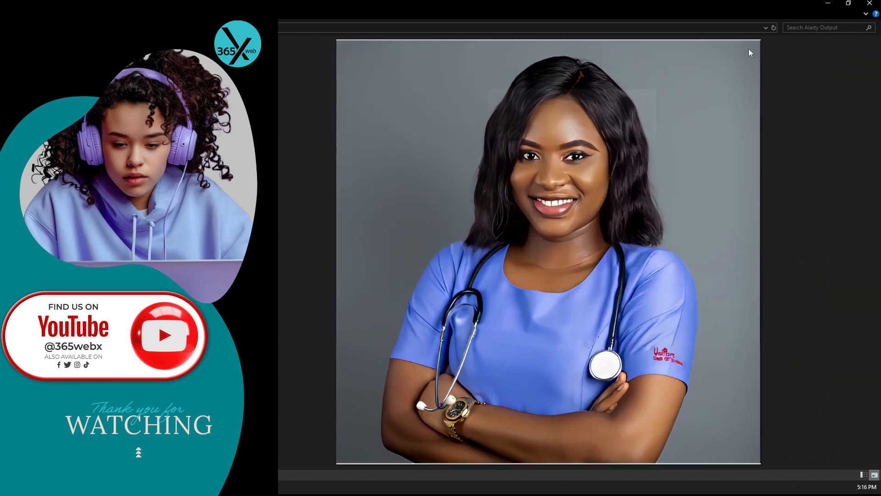
{"action": "left_click", "coordinate": [826, 5]}
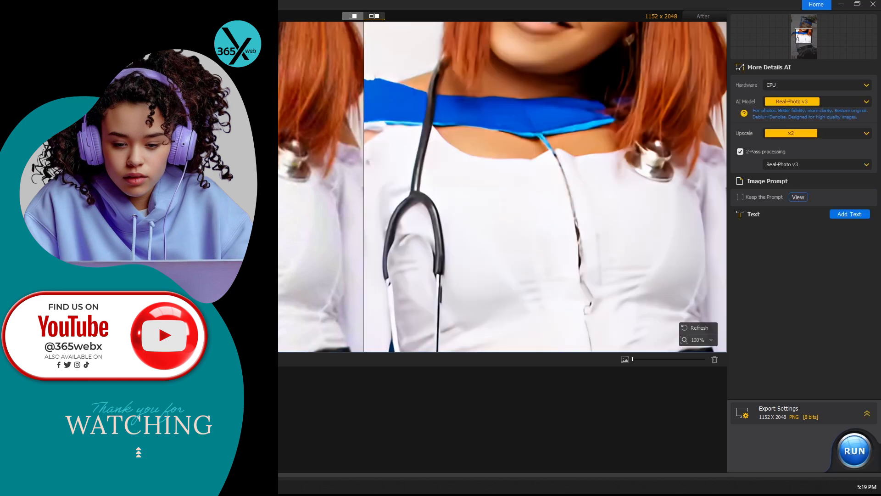
Examine the face and clothing in the enhanced graduation photo, close up and in the wider view.
{"action": "scroll", "coordinate": [597, 223], "scroll_direction": "down", "scroll_amount": 3}
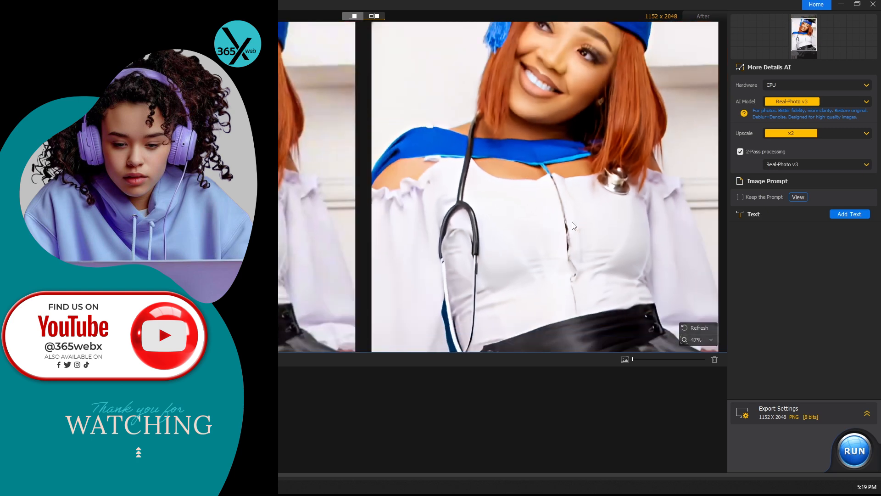
{"action": "scroll", "coordinate": [573, 225], "scroll_direction": "down", "scroll_amount": 1}
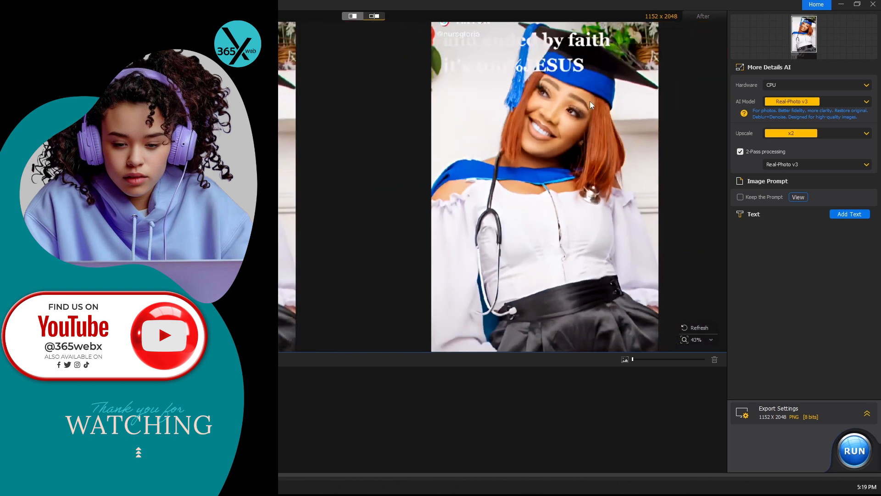
{"action": "scroll", "coordinate": [592, 96], "scroll_direction": "up", "scroll_amount": 1}
{"action": "scroll", "coordinate": [593, 93], "scroll_direction": "up", "scroll_amount": 1}
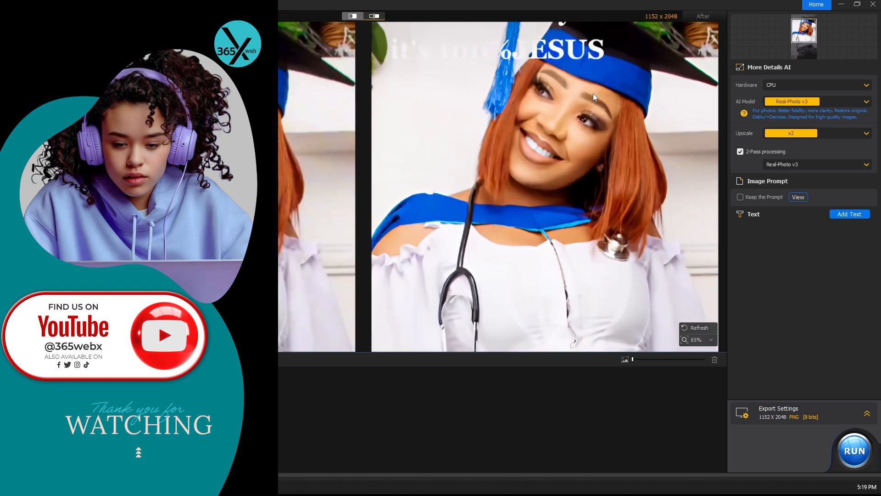
{"action": "scroll", "coordinate": [593, 94], "scroll_direction": "down", "scroll_amount": 1}
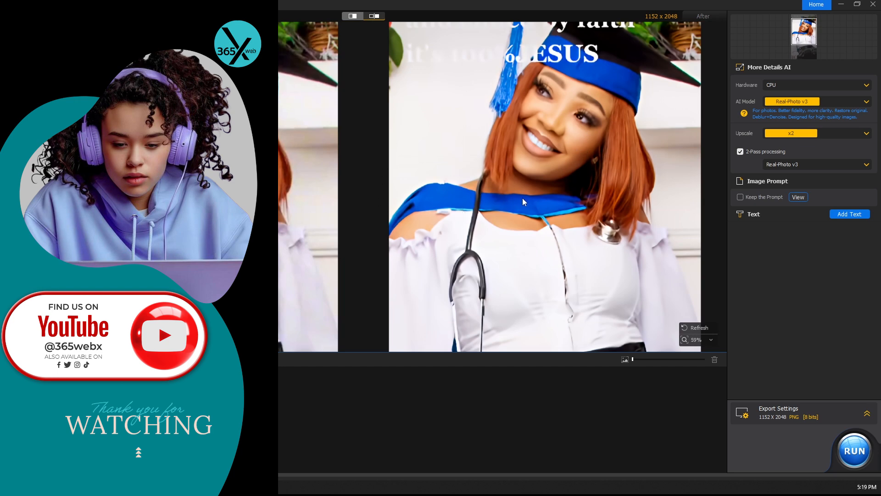
Run the x2 Real-Photo v3 enhancement with 2-pass processing on the graduation photo.
{"action": "scroll", "coordinate": [522, 198], "scroll_direction": "down", "scroll_amount": 2}
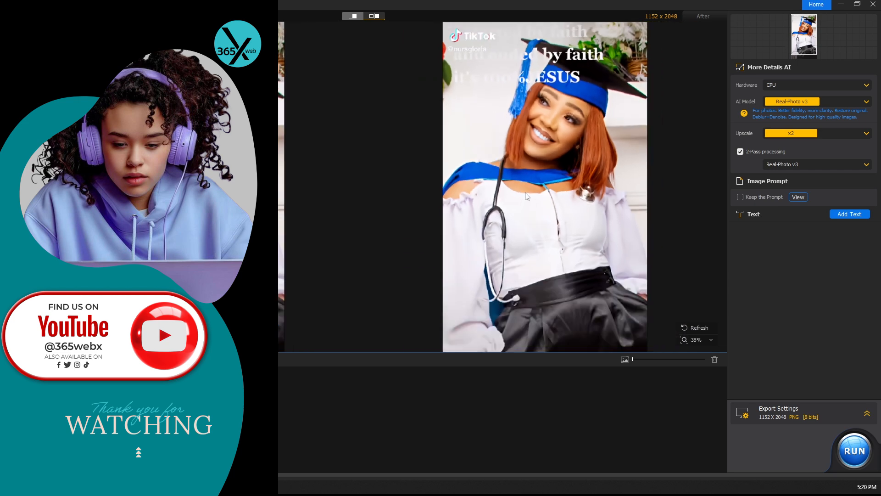
{"action": "scroll", "coordinate": [527, 196], "scroll_direction": "up", "scroll_amount": 2}
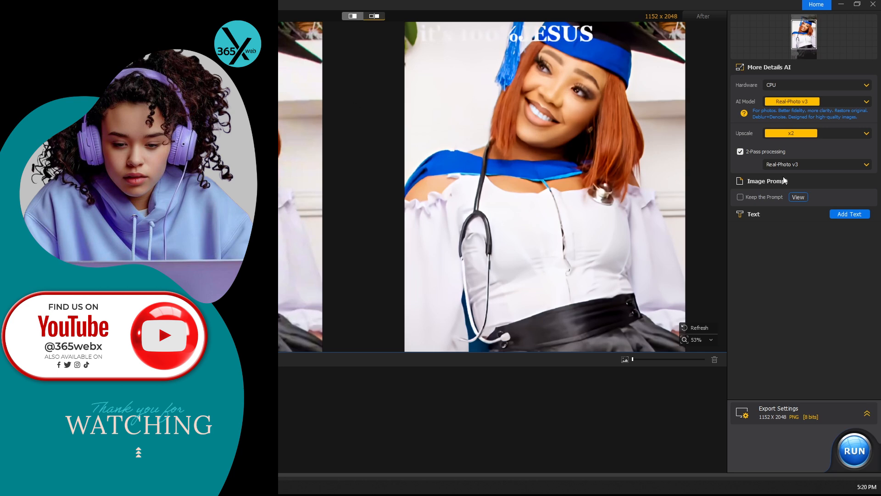
{"action": "left_click", "coordinate": [854, 451]}
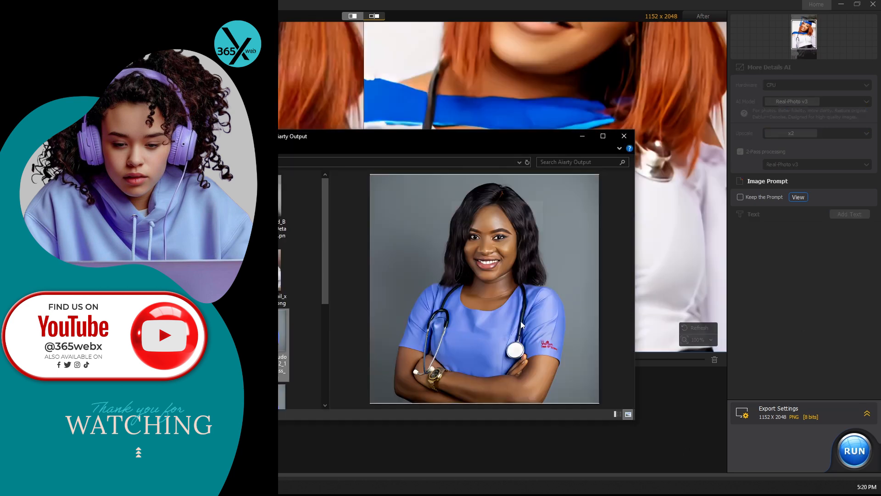
View the exported 1152x2048 graduation photo in an enlarged preview of the output folder and compare it with the original in Pictures.
{"action": "scroll", "coordinate": [284, 322], "scroll_direction": "down", "scroll_amount": 3}
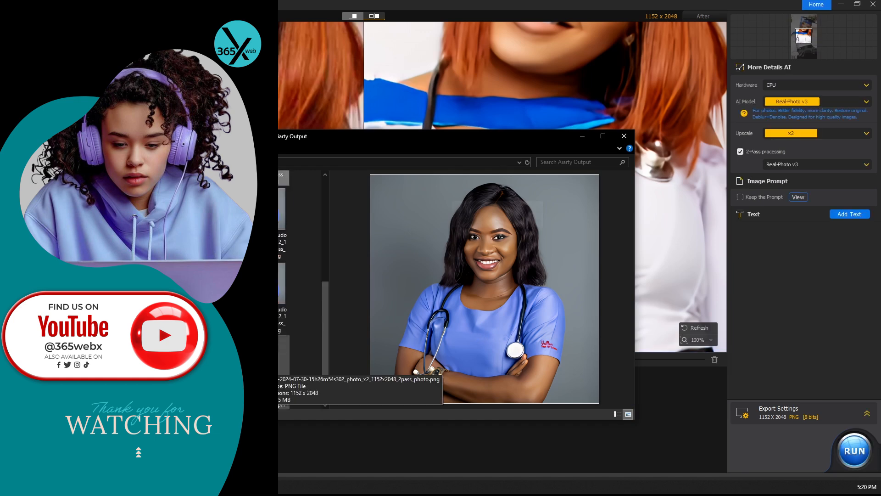
{"action": "left_click", "coordinate": [282, 388]}
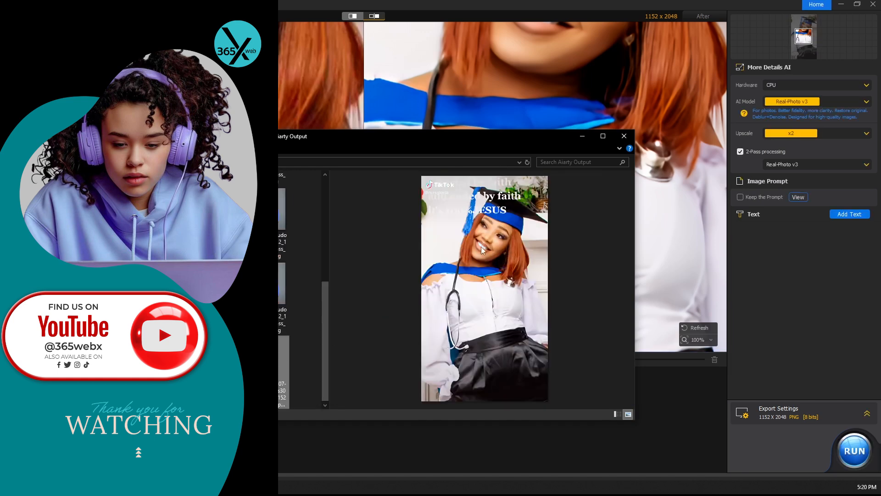
{"action": "left_click", "coordinate": [603, 137]}
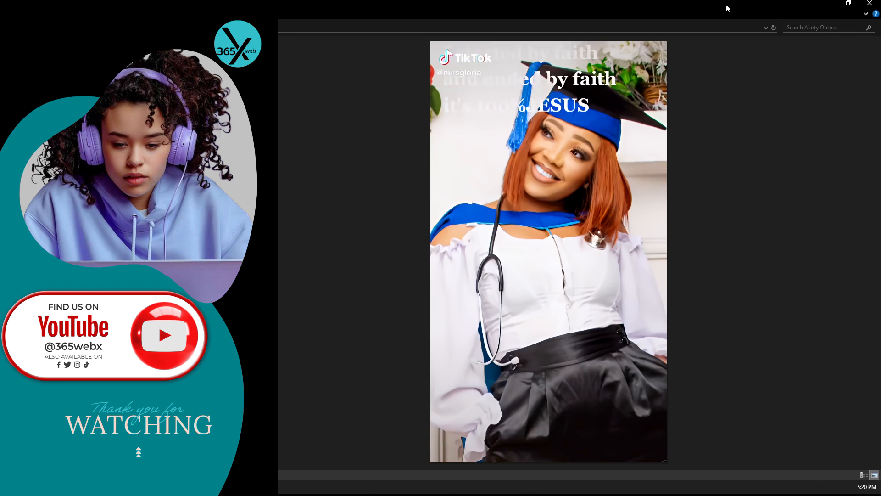
{"action": "left_click_drag", "start_coordinate": [727, 8], "coordinate": [514, 105]}
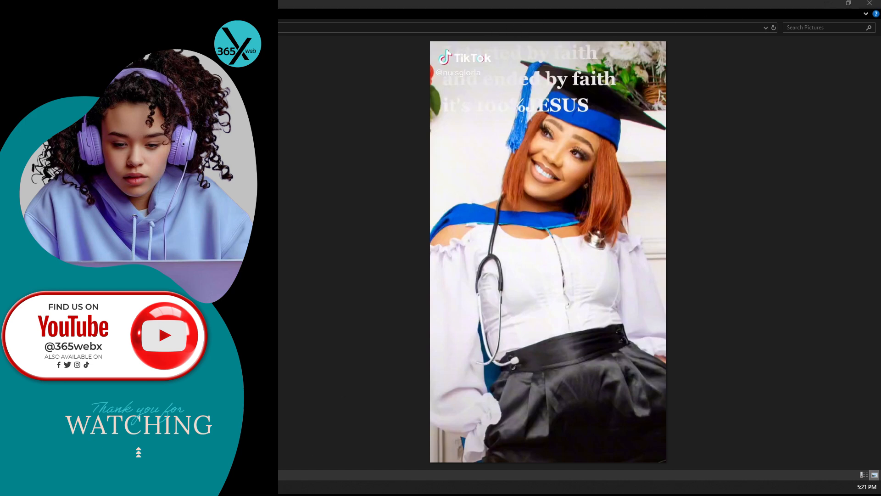
{"action": "key", "text": "alt+Tab"}
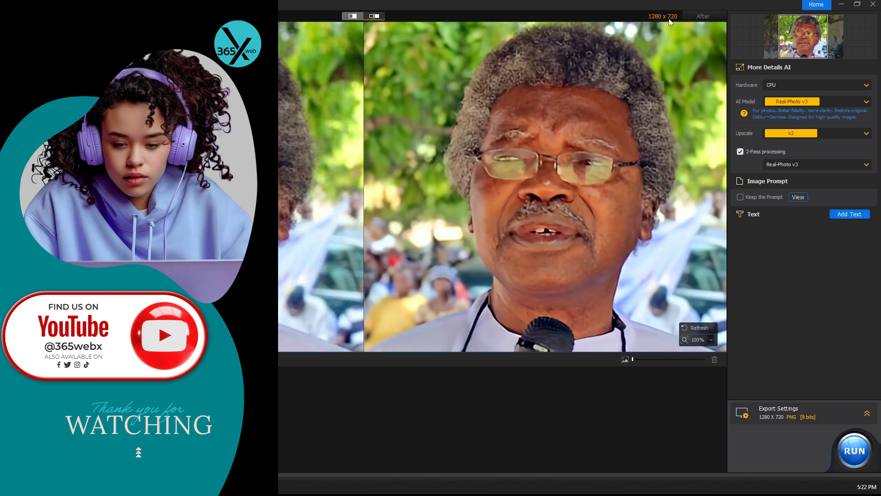
Examine the face, hair and glasses of the man at the microphone in the enhanced photo, close up and in the full view.
{"action": "scroll", "coordinate": [542, 256], "scroll_direction": "down", "scroll_amount": 5}
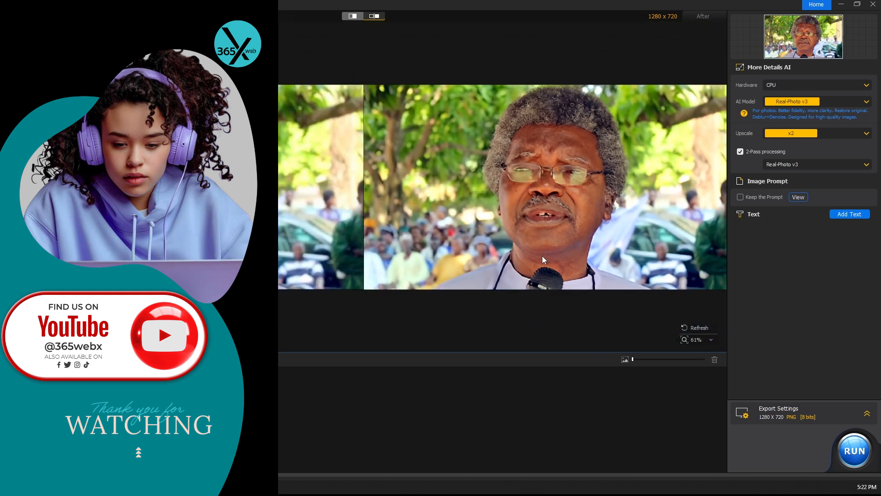
{"action": "scroll", "coordinate": [543, 260], "scroll_direction": "up", "scroll_amount": 4}
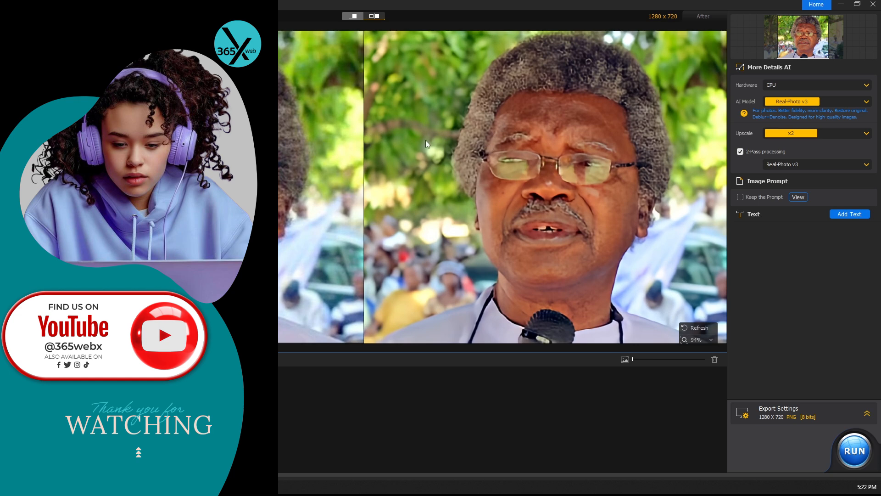
{"action": "scroll", "coordinate": [592, 171], "scroll_direction": "down", "scroll_amount": 3}
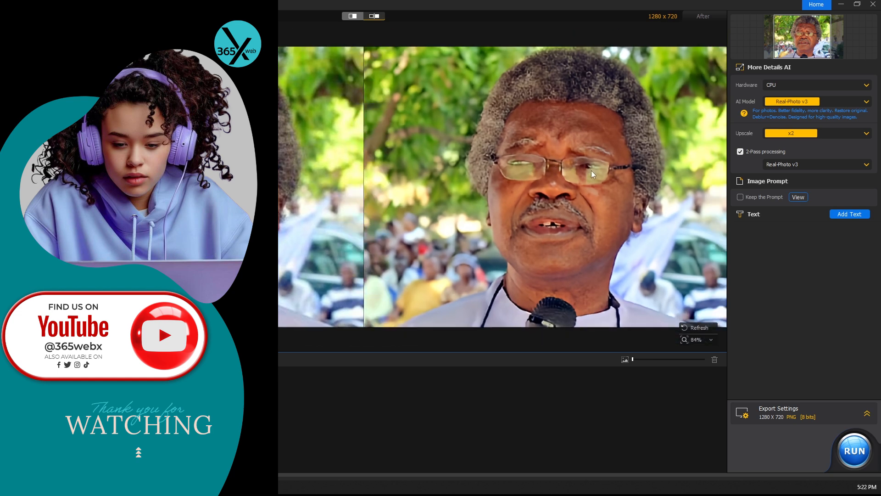
{"action": "scroll", "coordinate": [591, 172], "scroll_direction": "down", "scroll_amount": 1}
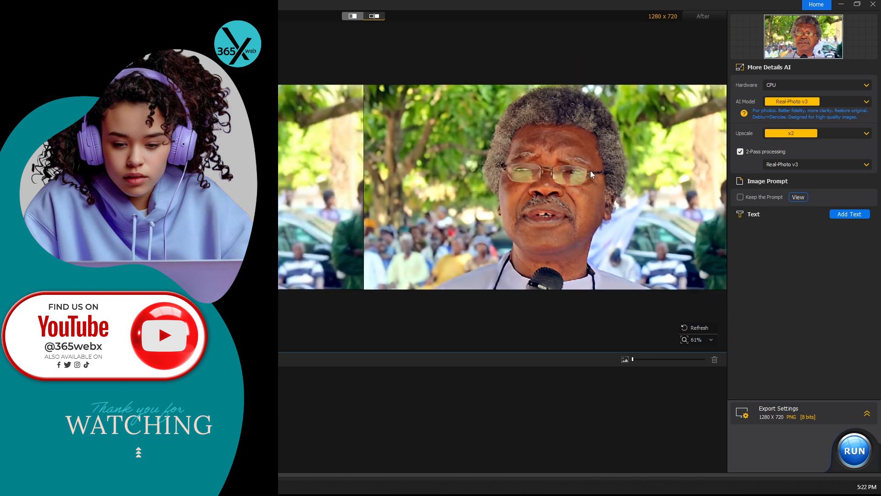
{"action": "scroll", "coordinate": [546, 188], "scroll_direction": "up", "scroll_amount": 4}
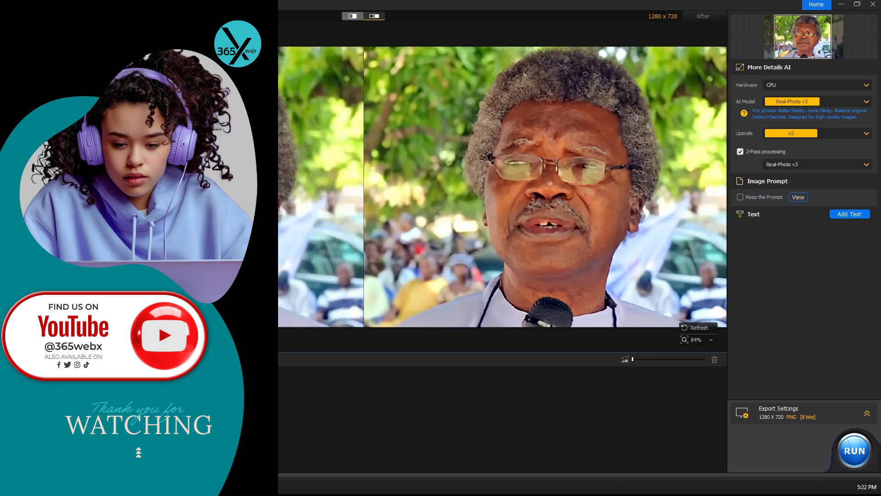
{"action": "scroll", "coordinate": [587, 200], "scroll_direction": "down", "scroll_amount": 4}
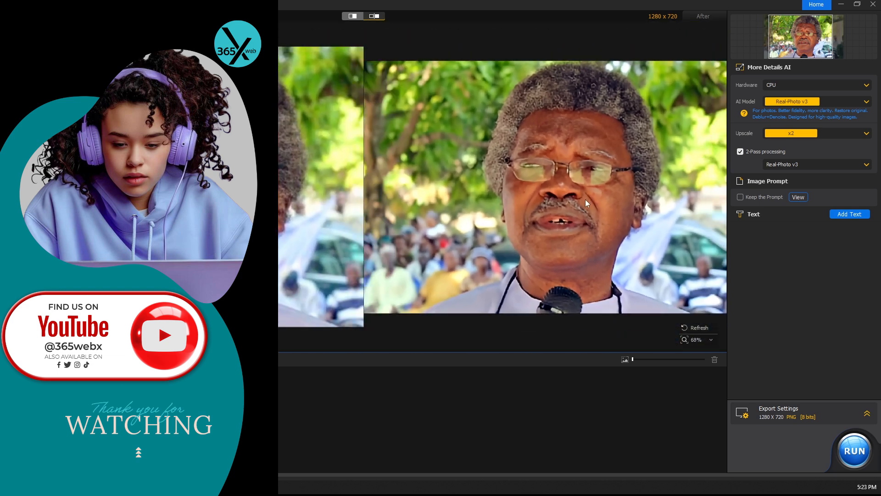